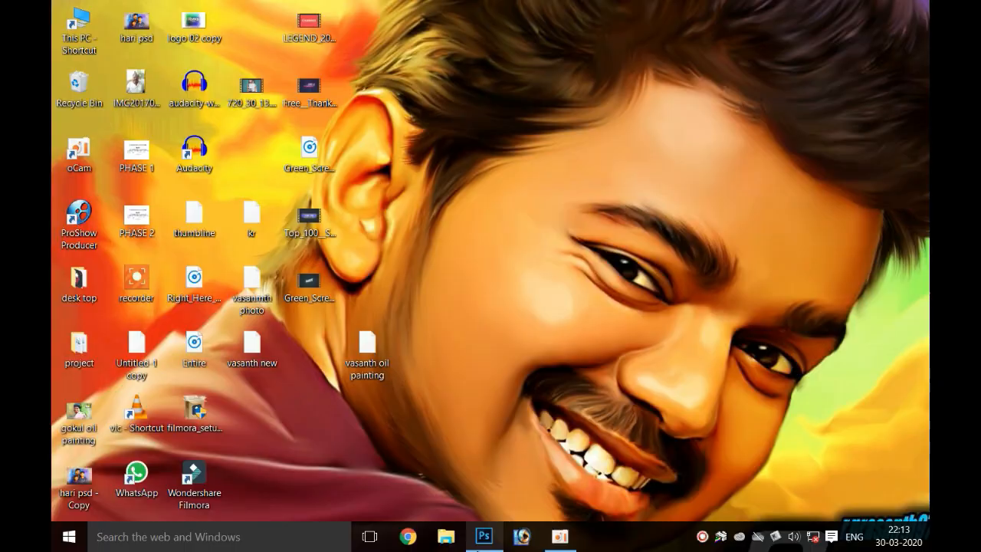
- Switch to Photoshop and open the portrait IMG-20190807-WA0007 from the Downloads folder
{"action": "left_click", "coordinate": [478, 539]}
{"action": "double_click", "coordinate": [255, 222]}
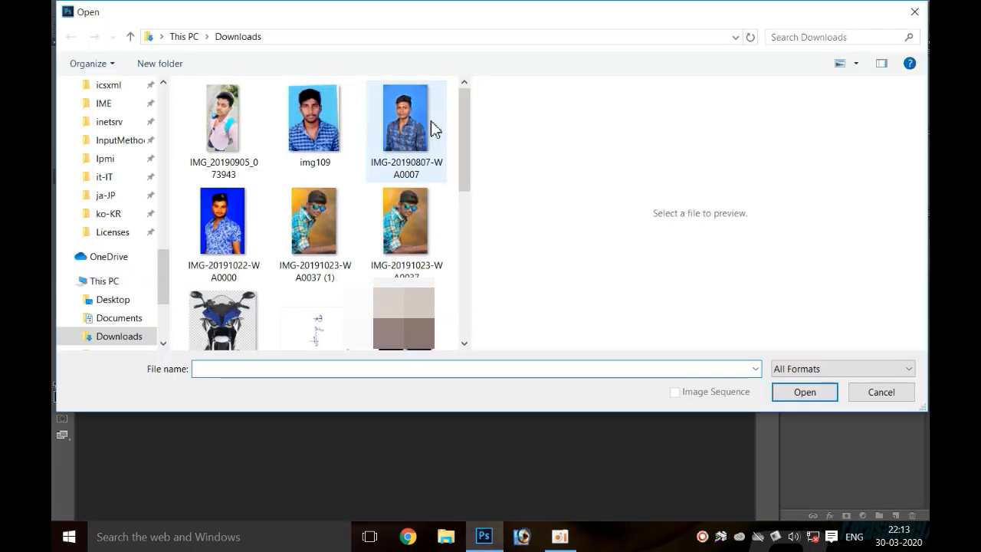
{"action": "double_click", "coordinate": [434, 129]}
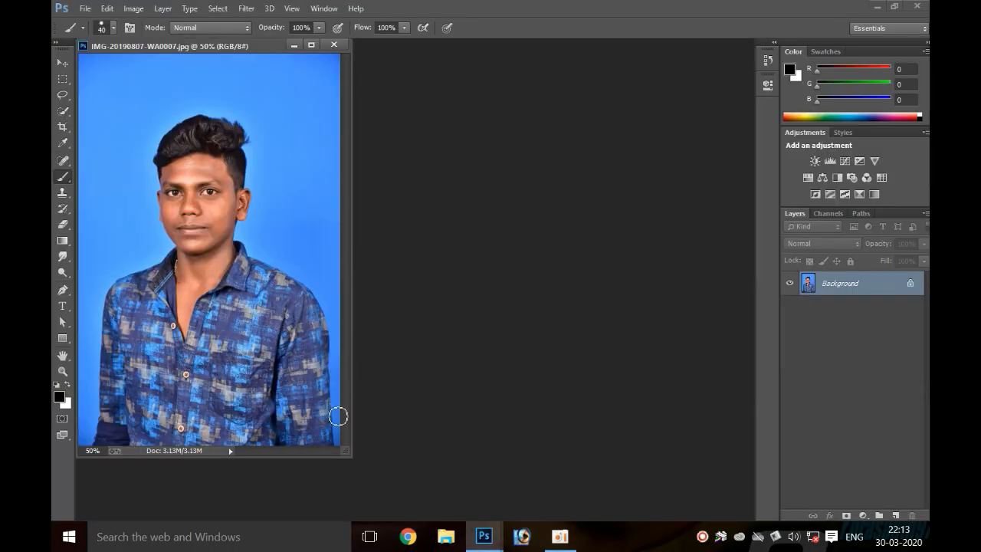
- Create a white 15 by 10 inch document from the oil painting preset with a reduced resolution
{"action": "left_click", "coordinate": [87, 9]}
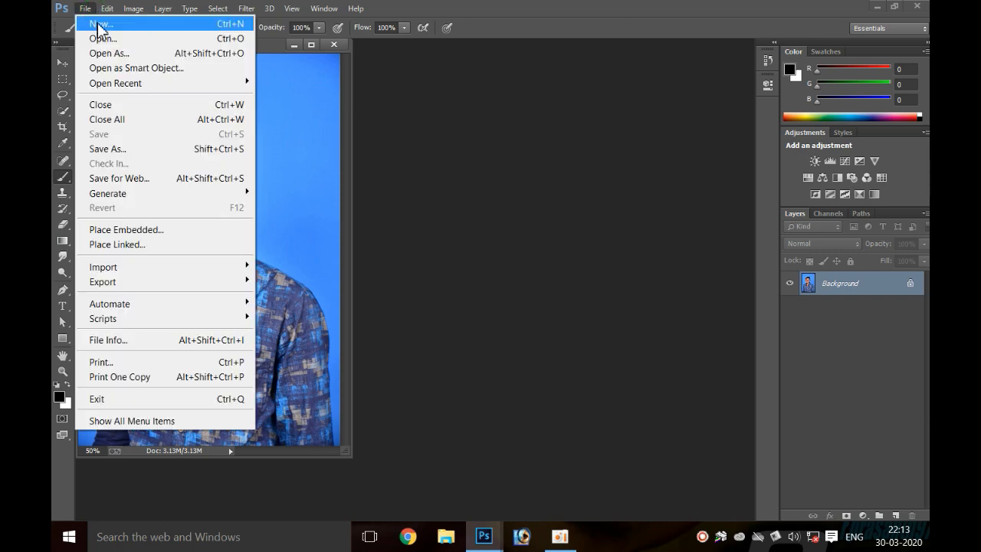
{"action": "left_click", "coordinate": [98, 21]}
{"action": "left_click", "coordinate": [357, 144]}
{"action": "left_click", "coordinate": [360, 204]}
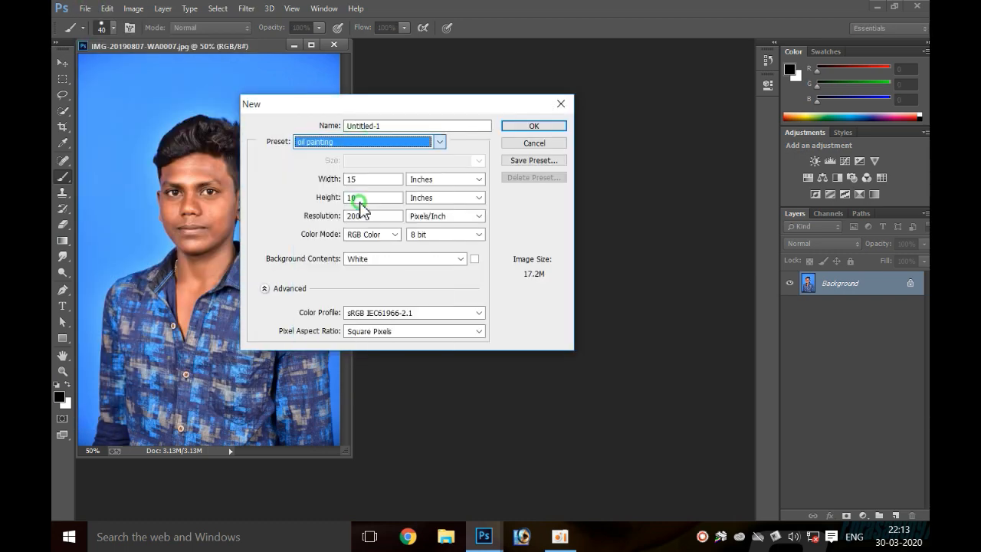
{"action": "left_click", "coordinate": [354, 216]}
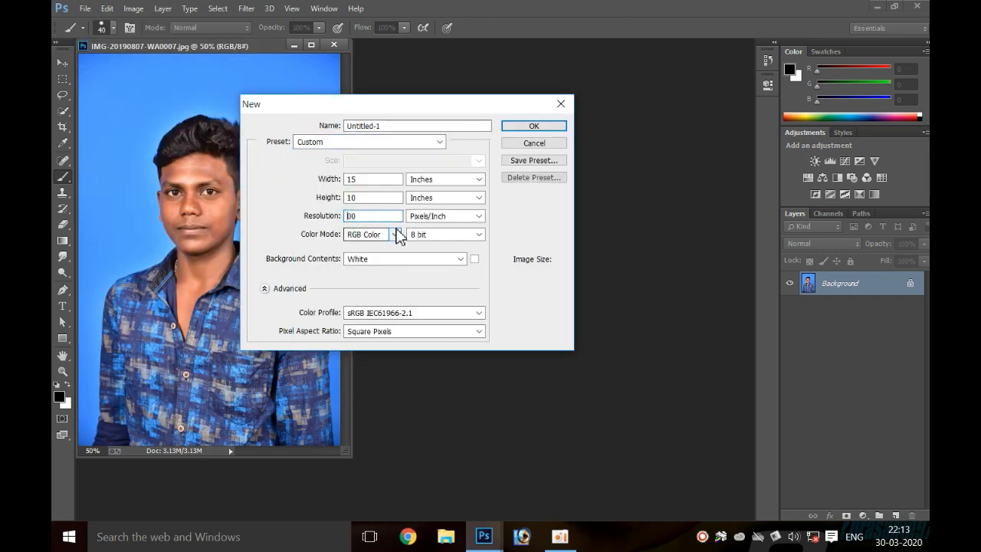
{"action": "left_click", "coordinate": [541, 126]}
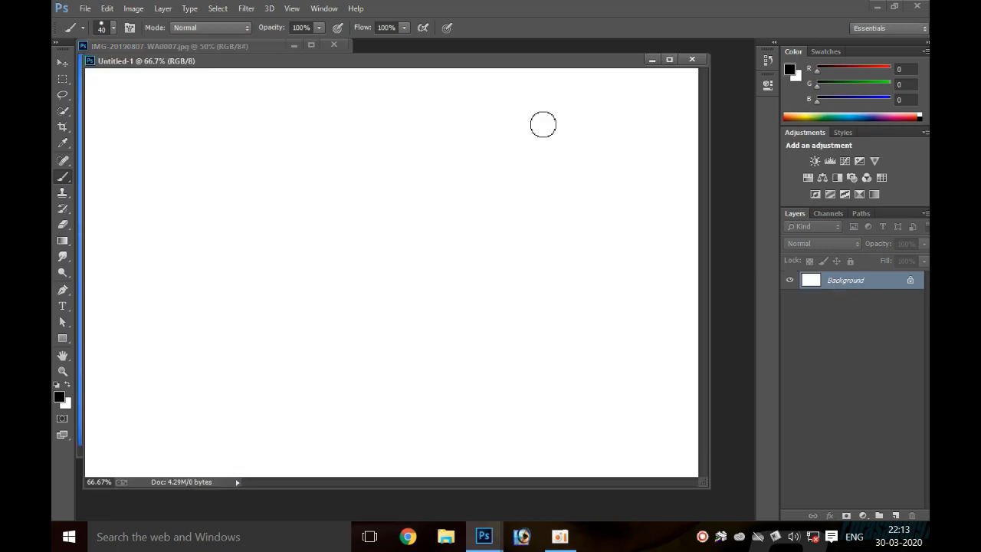
- Select the whole blue background around the man in the portrait photo with the Quick Selection tool
{"action": "left_click", "coordinate": [264, 48]}
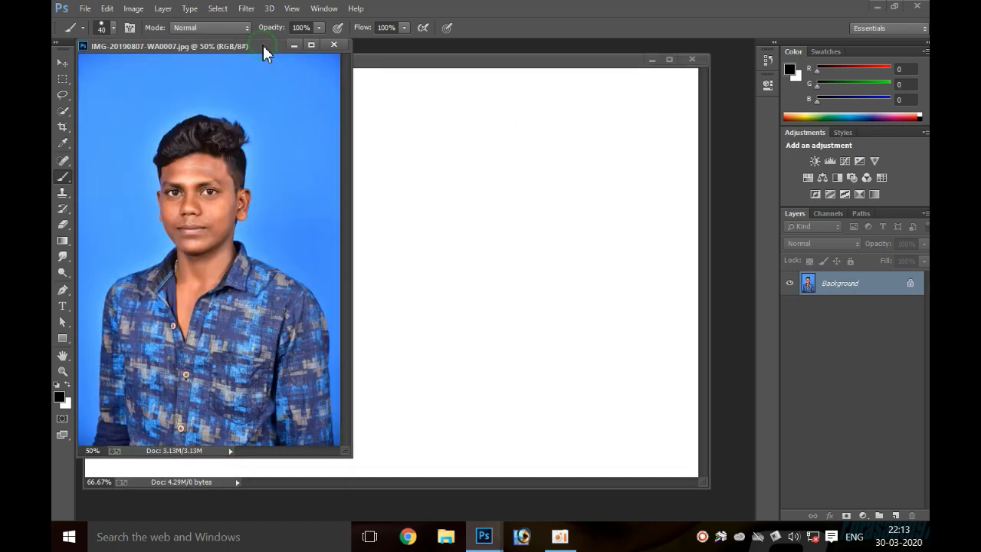
{"action": "left_click", "coordinate": [62, 111]}
{"action": "left_click_drag", "start_coordinate": [114, 125], "coordinate": [140, 96]}
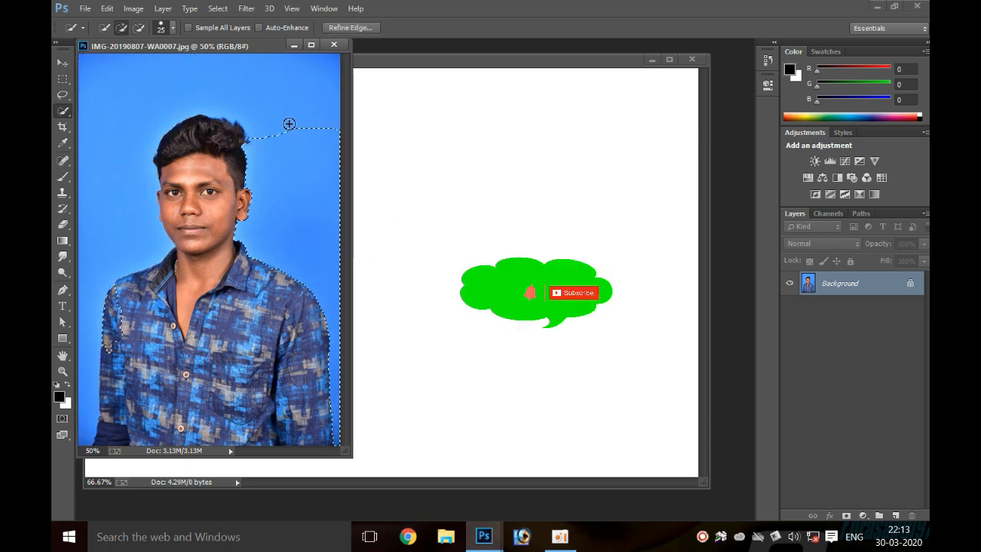
{"action": "mouse_move", "coordinate": [288, 123]}
{"action": "left_mouse_down"}
{"action": "mouse_move", "coordinate": [251, 102]}
{"action": "mouse_move", "coordinate": [156, 105]}
{"action": "mouse_move", "coordinate": [131, 136]}
{"action": "mouse_move", "coordinate": [115, 231]}
{"action": "left_mouse_up"}
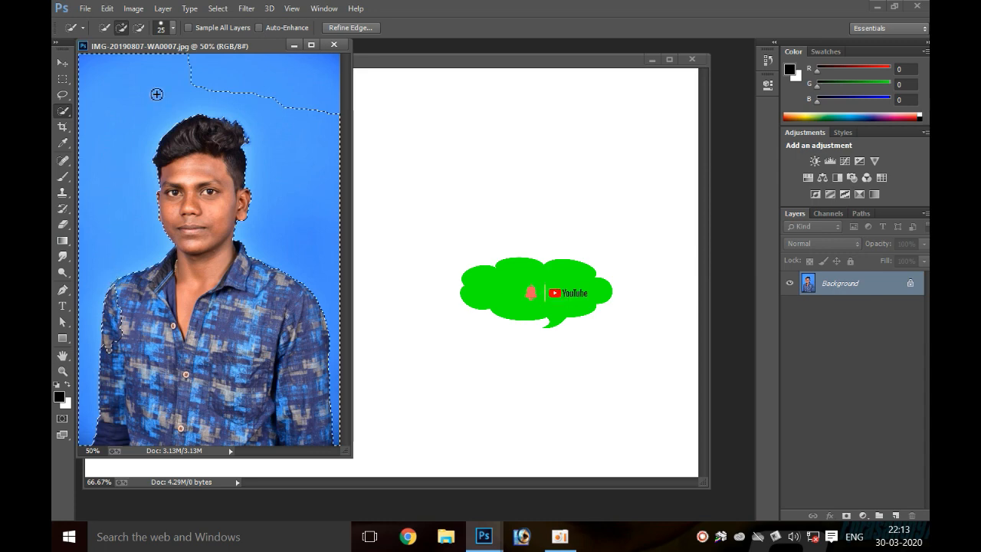
{"action": "mouse_move", "coordinate": [228, 83]}
{"action": "left_mouse_down"}
{"action": "mouse_move", "coordinate": [291, 91]}
{"action": "mouse_move", "coordinate": [316, 122]}
{"action": "mouse_move", "coordinate": [328, 102]}
{"action": "left_mouse_up"}
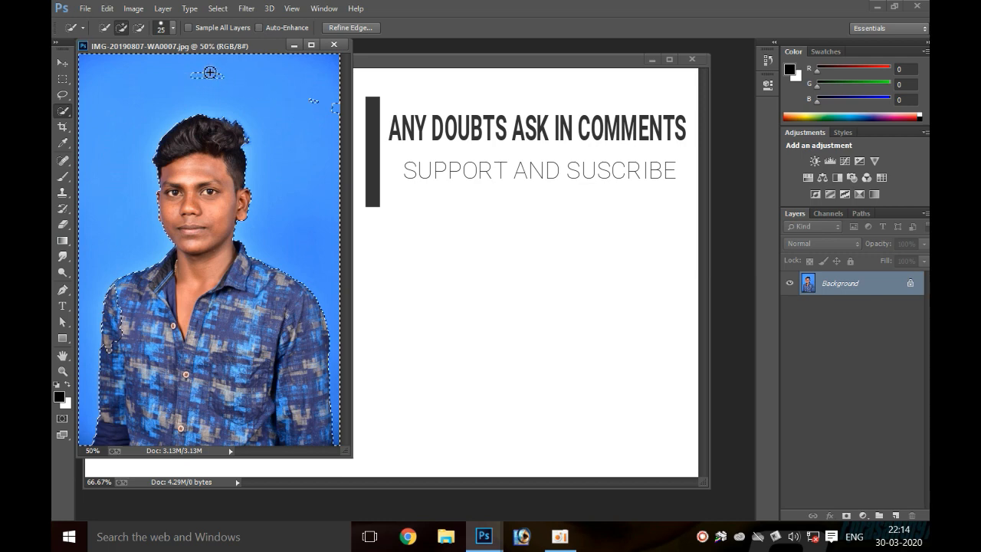
{"action": "left_click_drag", "start_coordinate": [210, 73], "coordinate": [215, 76]}
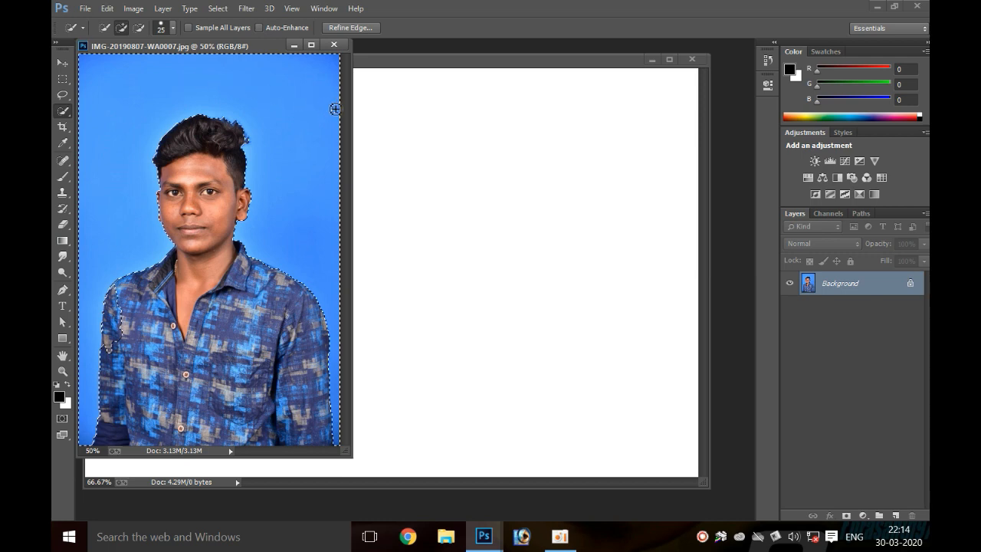
- Invert the background selection so the man is selected, and move him into the blank Untitled-1 document
{"action": "key", "text": "alt"}
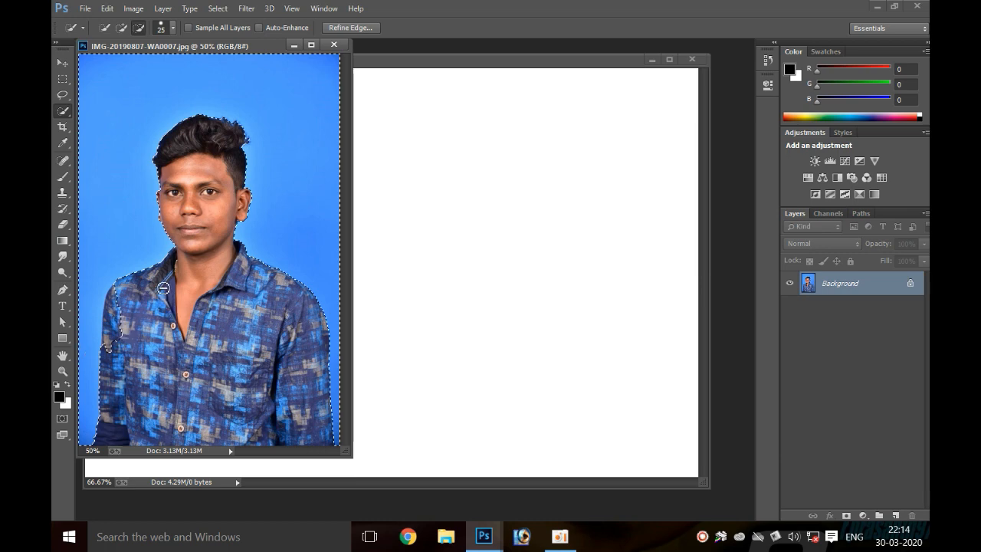
{"action": "left_click_drag", "start_coordinate": [174, 299], "coordinate": [250, 299]}
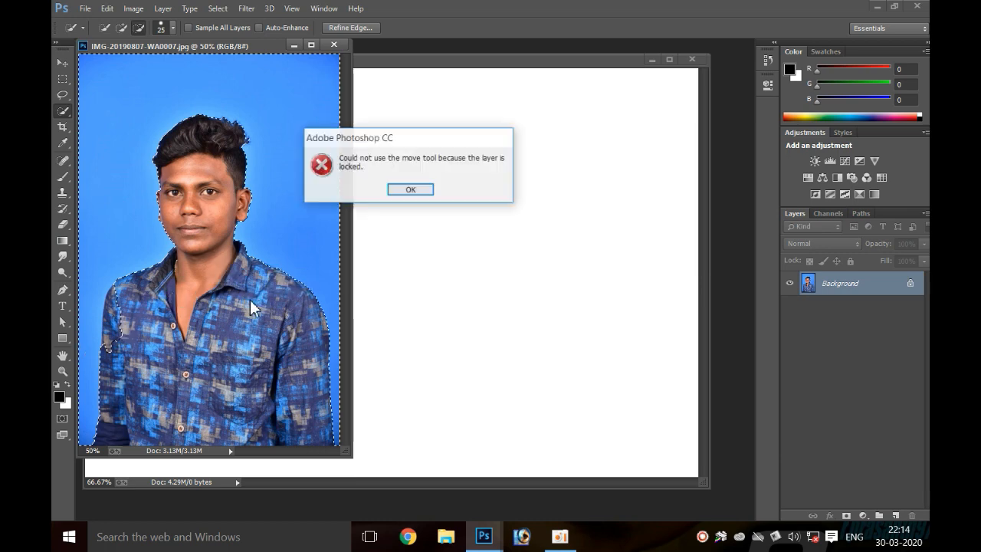
{"action": "left_click", "coordinate": [400, 192]}
{"action": "right_click", "coordinate": [235, 241]}
{"action": "left_click", "coordinate": [255, 265]}
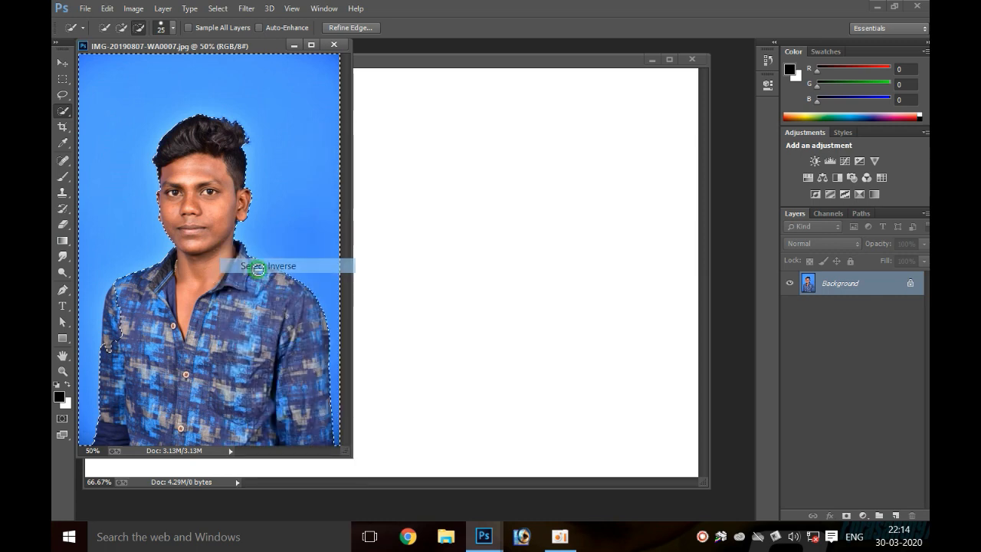
{"action": "left_click_drag", "start_coordinate": [213, 307], "coordinate": [426, 322]}
- Reposition the figure and fade out the lower shirt with a soft 800 px Eraser, raising its opacity from 60% to 100%
{"action": "key", "text": "e"}
{"action": "left_click_drag", "start_coordinate": [454, 352], "coordinate": [458, 232]}
{"action": "left_click_drag", "start_coordinate": [218, 422], "coordinate": [391, 373]}
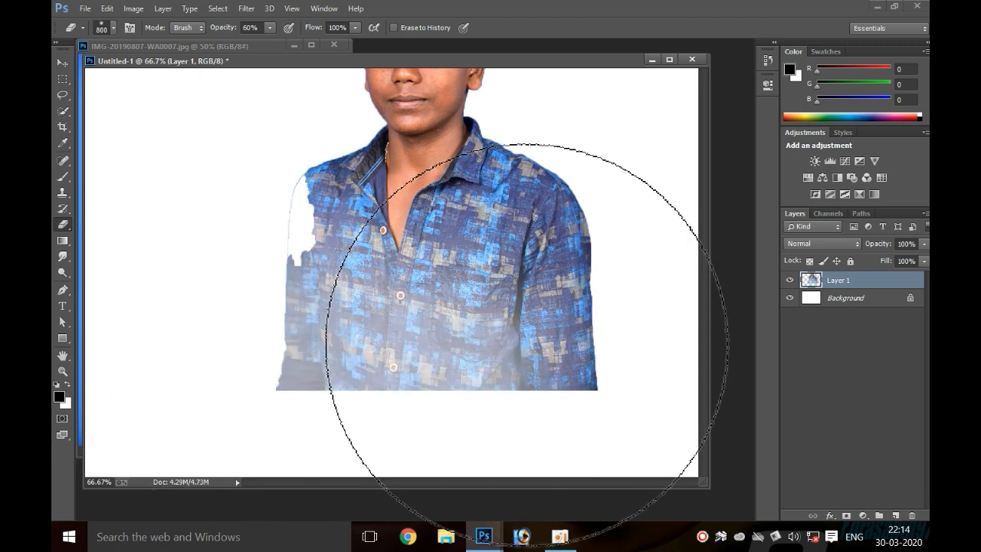
{"action": "key", "text": "0"}
{"action": "mouse_move", "coordinate": [514, 344]}
{"action": "left_mouse_down"}
{"action": "mouse_move", "coordinate": [548, 337]}
{"action": "mouse_move", "coordinate": [479, 365]}
{"action": "mouse_move", "coordinate": [318, 379]}
{"action": "mouse_move", "coordinate": [262, 328]}
{"action": "mouse_move", "coordinate": [185, 174]}
{"action": "mouse_move", "coordinate": [289, 311]}
{"action": "mouse_move", "coordinate": [549, 390]}
{"action": "mouse_move", "coordinate": [629, 308]}
{"action": "mouse_move", "coordinate": [641, 245]}
{"action": "left_mouse_up"}
{"action": "mouse_move", "coordinate": [422, 181]}
{"action": "left_mouse_down"}
{"action": "mouse_move", "coordinate": [380, 372]}
{"action": "mouse_move", "coordinate": [388, 376]}
{"action": "left_mouse_up"}
- Add an empty layer above the portrait and load the outline of Layer 1 as a selection
{"action": "key", "text": "ctrl+plus"}
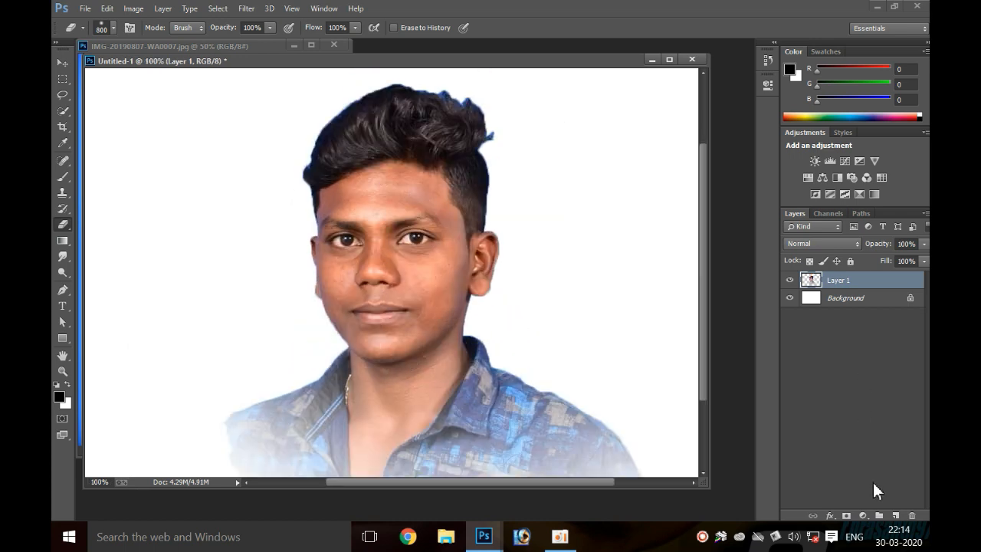
{"action": "left_click", "coordinate": [896, 515]}
{"action": "key", "text": "ctrl+plus"}
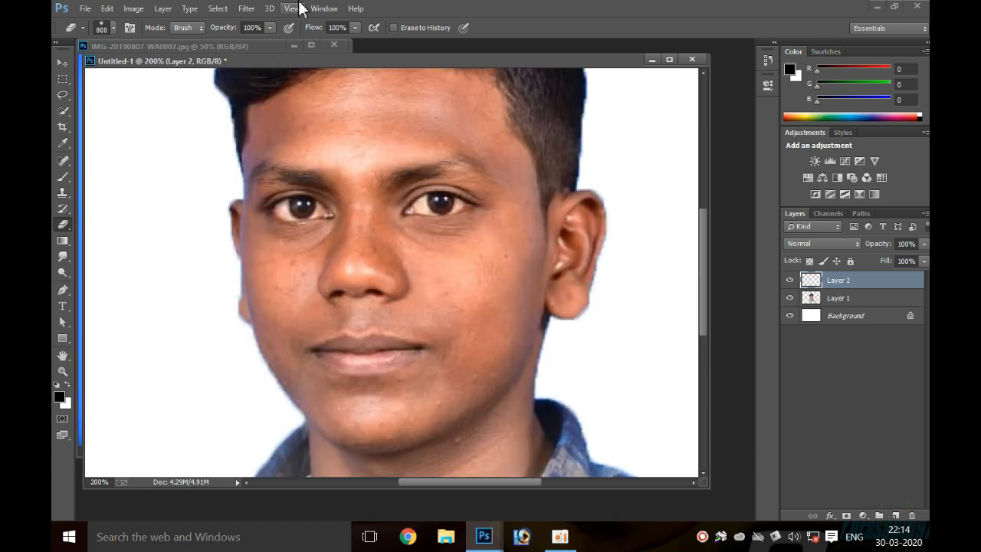
{"action": "left_click_drag", "start_coordinate": [377, 132], "coordinate": [346, 376]}
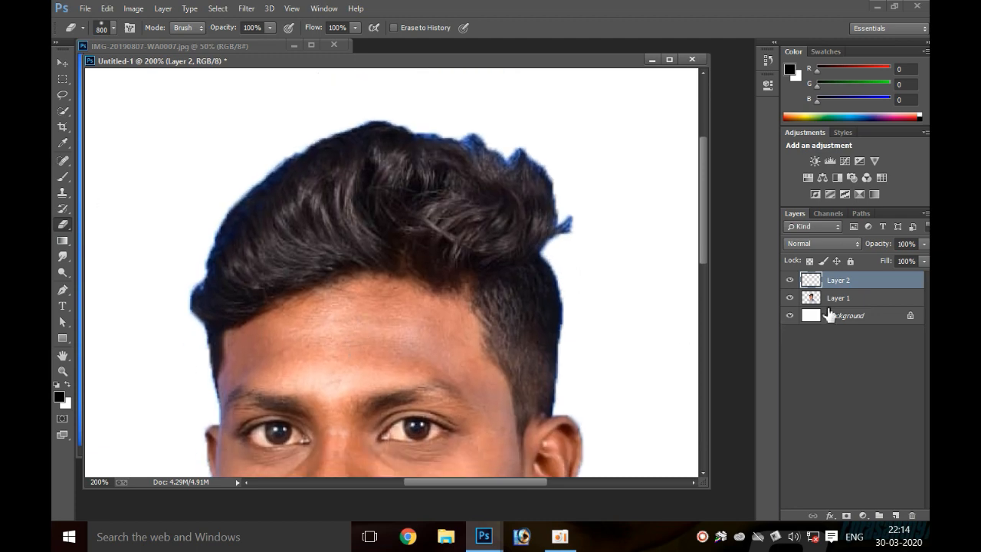
{"action": "left_click", "coordinate": [812, 298], "text": "ctrl"}
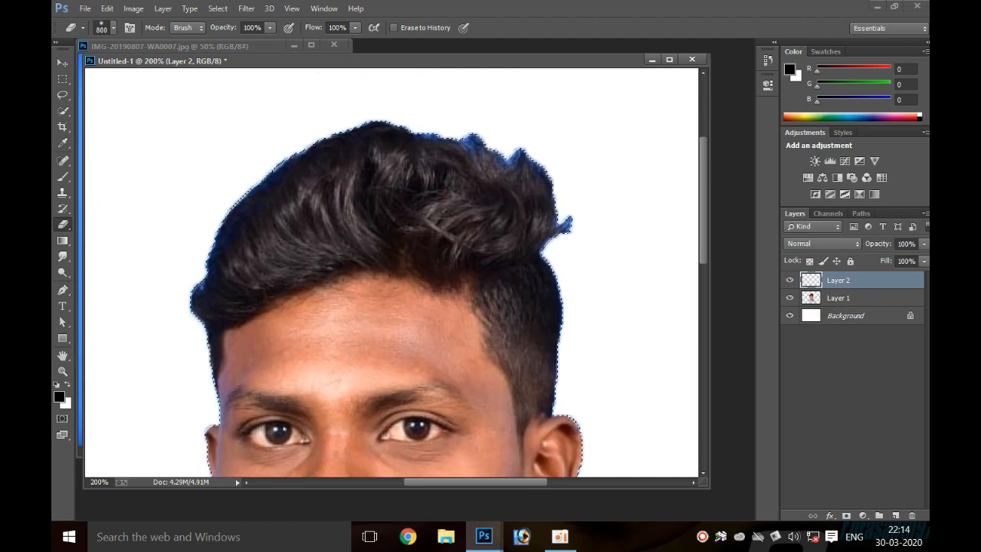
- Paint the upper hair solid black on the new layer with a hard round brush at 100% hardness
{"action": "key", "text": "b"}
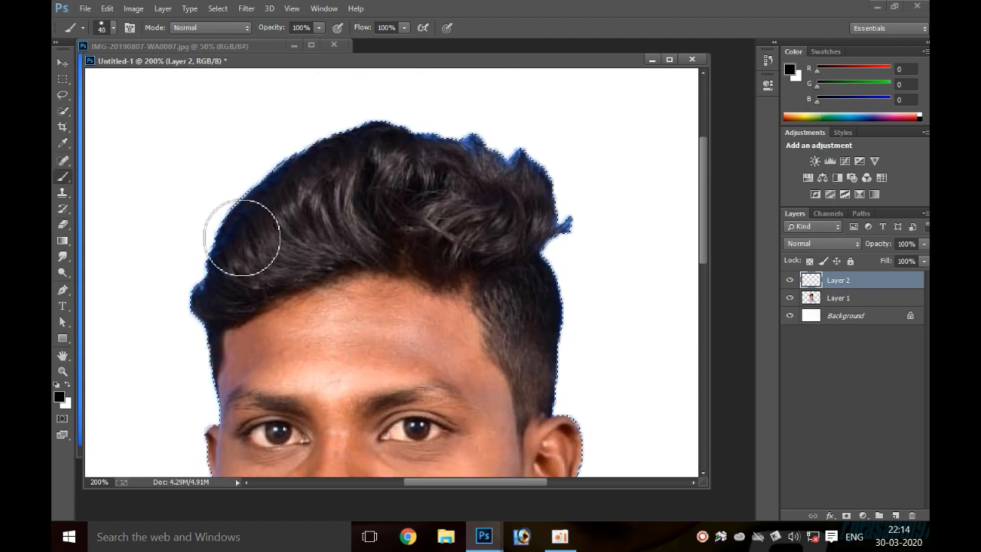
{"action": "right_click", "coordinate": [314, 213]}
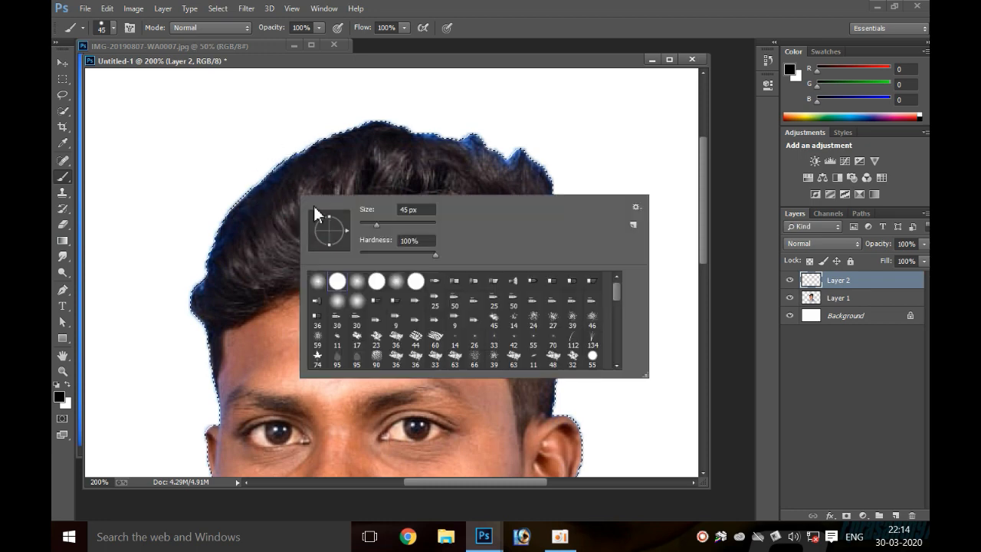
{"action": "double_click", "coordinate": [334, 283]}
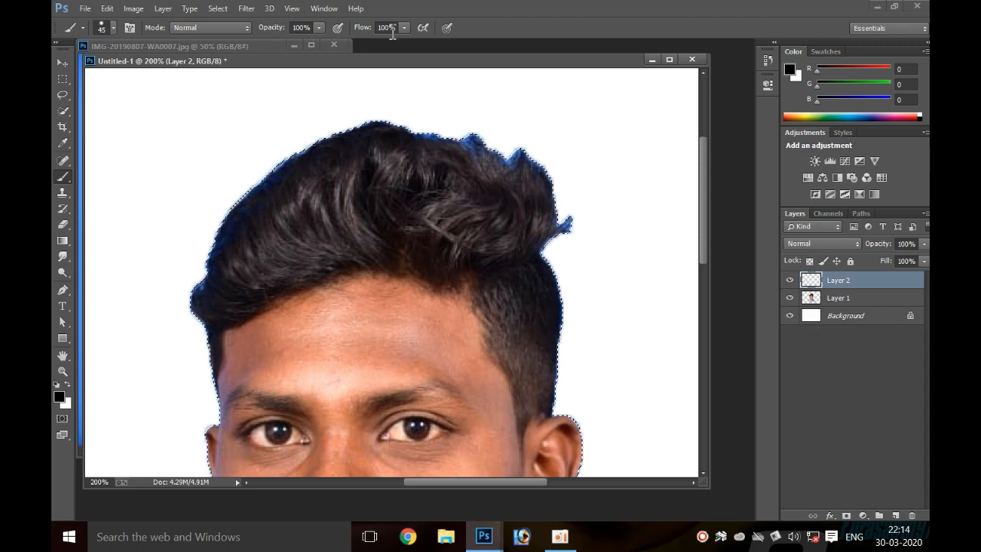
{"action": "key", "text": "bracketright"}
{"action": "mouse_move", "coordinate": [291, 223]}
{"action": "left_mouse_down"}
{"action": "mouse_move", "coordinate": [254, 228]}
{"action": "mouse_move", "coordinate": [200, 292]}
{"action": "mouse_move", "coordinate": [332, 221]}
{"action": "mouse_move", "coordinate": [339, 166]}
{"action": "mouse_move", "coordinate": [379, 140]}
{"action": "mouse_move", "coordinate": [262, 188]}
{"action": "mouse_move", "coordinate": [348, 154]}
{"action": "mouse_move", "coordinate": [428, 167]}
{"action": "mouse_move", "coordinate": [394, 218]}
{"action": "mouse_move", "coordinate": [302, 253]}
{"action": "mouse_move", "coordinate": [365, 186]}
{"action": "mouse_move", "coordinate": [413, 189]}
{"action": "mouse_move", "coordinate": [394, 223]}
{"action": "mouse_move", "coordinate": [427, 238]}
{"action": "mouse_move", "coordinate": [502, 216]}
{"action": "mouse_move", "coordinate": [419, 156]}
{"action": "mouse_move", "coordinate": [525, 192]}
{"action": "mouse_move", "coordinate": [502, 163]}
{"action": "mouse_move", "coordinate": [531, 233]}
{"action": "mouse_move", "coordinate": [562, 215]}
{"action": "mouse_move", "coordinate": [505, 286]}
{"action": "mouse_move", "coordinate": [519, 333]}
{"action": "mouse_move", "coordinate": [532, 252]}
{"action": "left_mouse_up"}
- Extend the black paint down the side hair to just above the fully visible ear, adjusting the brush size to fit
{"action": "key", "text": "ctrl+plus"}
{"action": "left_click_drag", "start_coordinate": [522, 299], "coordinate": [439, 213]}
{"action": "key", "text": "bracketleft"}
{"action": "key", "text": "bracketleft"}
{"action": "key", "text": "bracketleft"}
{"action": "key", "text": "bracketleft"}
{"action": "key", "text": "bracketleft"}
{"action": "key", "text": "bracketleft"}
{"action": "key", "text": "bracketleft"}
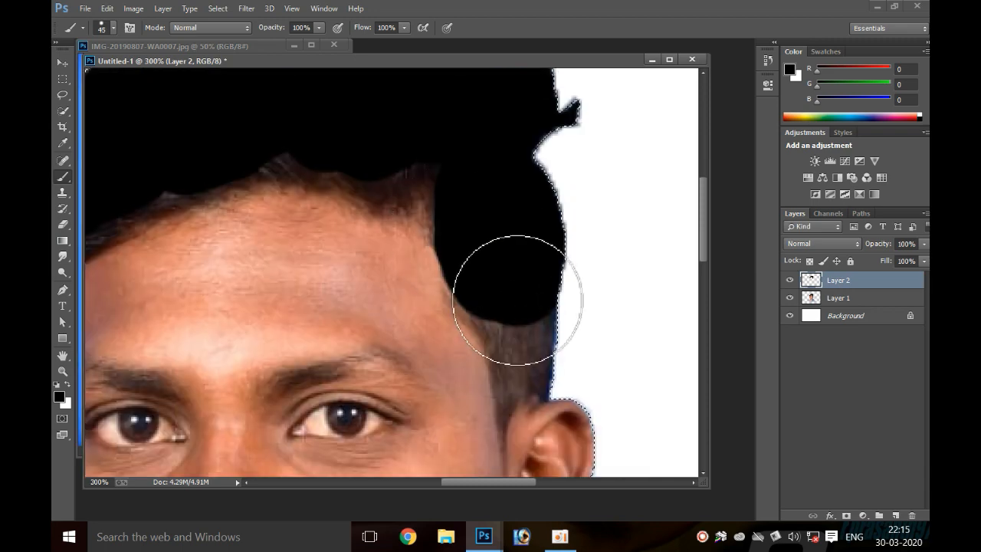
{"action": "key", "text": "bracketright"}
{"action": "mouse_move", "coordinate": [472, 286]}
{"action": "left_mouse_down"}
{"action": "mouse_move", "coordinate": [501, 313]}
{"action": "mouse_move", "coordinate": [510, 345]}
{"action": "mouse_move", "coordinate": [540, 316]}
{"action": "mouse_move", "coordinate": [547, 328]}
{"action": "mouse_move", "coordinate": [540, 374]}
{"action": "mouse_move", "coordinate": [513, 386]}
{"action": "mouse_move", "coordinate": [497, 346]}
{"action": "left_mouse_up"}
{"action": "key", "text": "bracketleft"}
{"action": "key", "text": "bracketleft"}
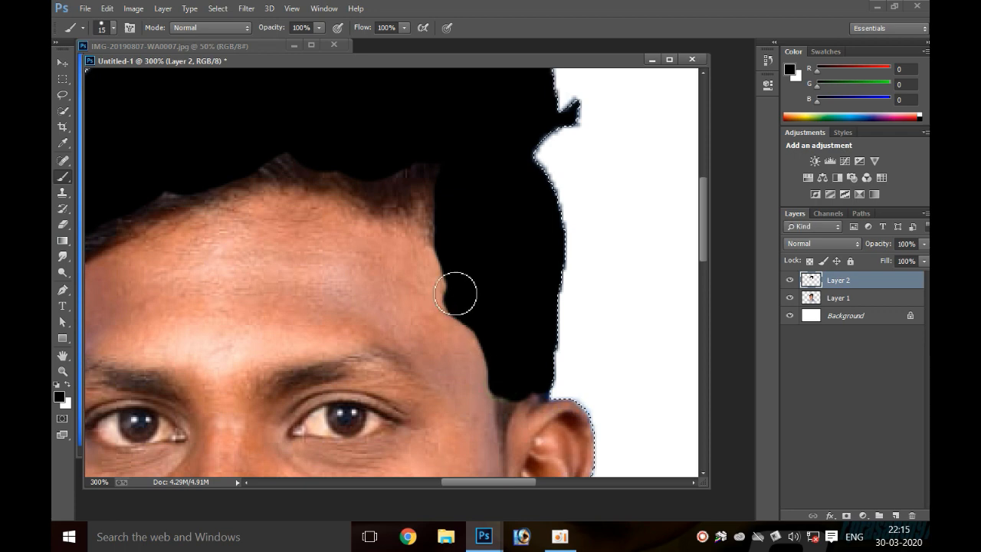
- Paint the front hairline and the opposite temple hair black with a 25 px brush
{"action": "mouse_move", "coordinate": [449, 252]}
{"action": "left_mouse_down"}
{"action": "mouse_move", "coordinate": [495, 348]}
{"action": "mouse_move", "coordinate": [474, 320]}
{"action": "mouse_move", "coordinate": [490, 280]}
{"action": "mouse_move", "coordinate": [468, 283]}
{"action": "mouse_move", "coordinate": [471, 248]}
{"action": "mouse_move", "coordinate": [355, 278]}
{"action": "mouse_move", "coordinate": [331, 269]}
{"action": "mouse_move", "coordinate": [375, 272]}
{"action": "left_mouse_up"}
{"action": "key", "text": "bracketright"}
{"action": "mouse_move", "coordinate": [376, 272]}
{"action": "left_mouse_down"}
{"action": "mouse_move", "coordinate": [544, 295]}
{"action": "mouse_move", "coordinate": [439, 287]}
{"action": "mouse_move", "coordinate": [358, 325]}
{"action": "mouse_move", "coordinate": [454, 286]}
{"action": "mouse_move", "coordinate": [496, 284]}
{"action": "mouse_move", "coordinate": [245, 377]}
{"action": "left_mouse_up"}
{"action": "mouse_move", "coordinate": [301, 324]}
{"action": "left_mouse_down"}
{"action": "mouse_move", "coordinate": [276, 200]}
{"action": "mouse_move", "coordinate": [304, 212]}
{"action": "left_mouse_up"}
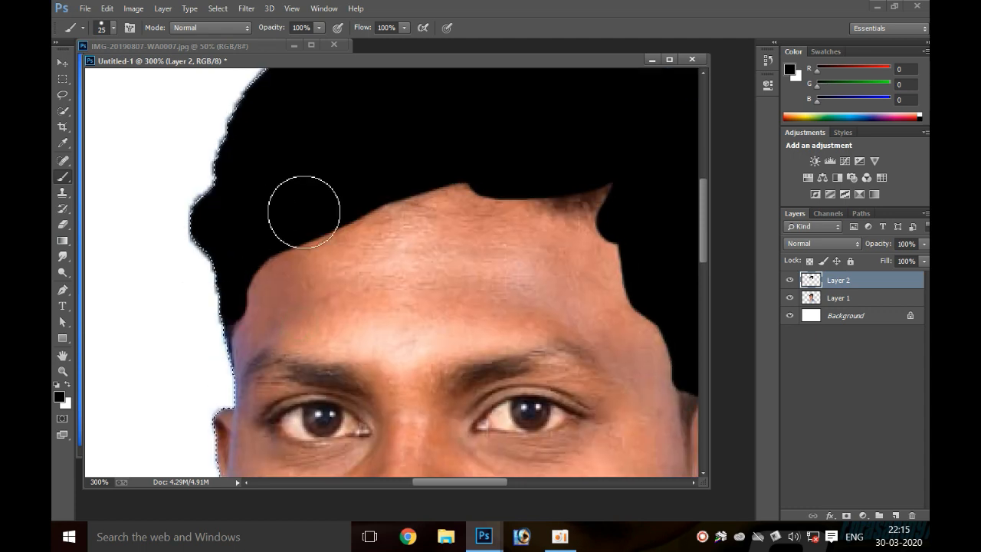
- Fill the remaining unpainted notch where the front hairline meets the side hair with black
{"action": "scroll", "coordinate": [472, 250], "scroll_direction": "down", "scroll_amount": 2}
{"action": "scroll", "coordinate": [475, 249], "scroll_direction": "up", "scroll_amount": 2}
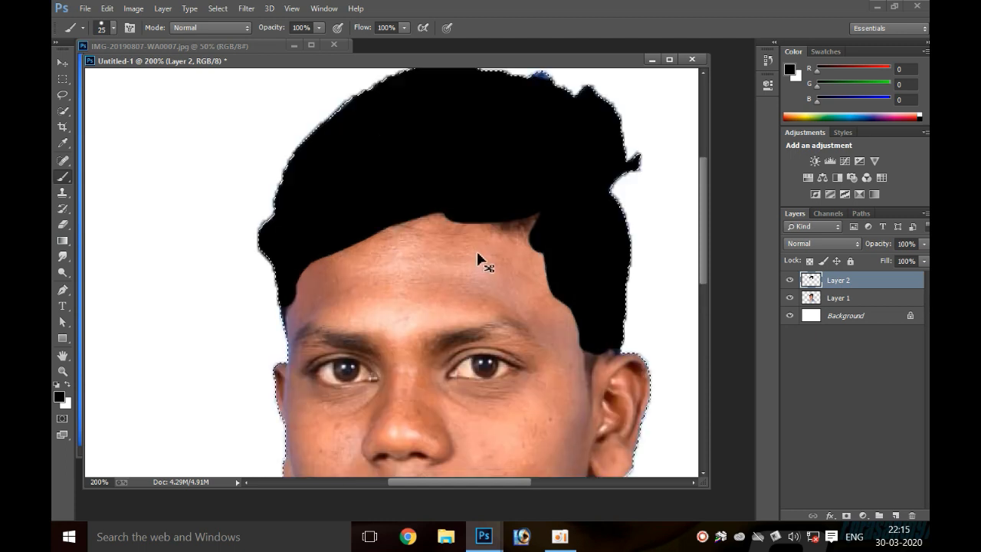
{"action": "left_click_drag", "start_coordinate": [378, 263], "coordinate": [325, 291]}
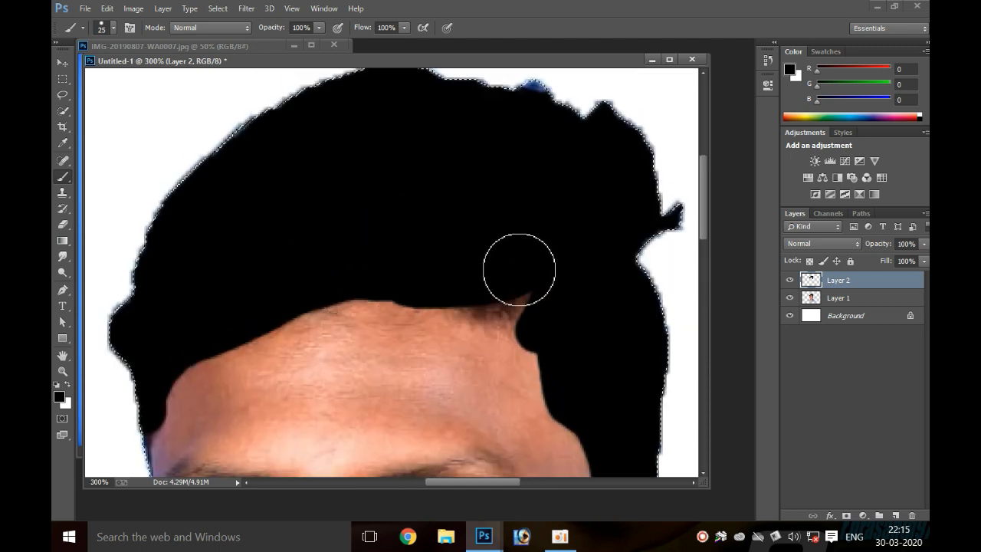
{"action": "left_click_drag", "start_coordinate": [519, 267], "coordinate": [493, 297]}
{"action": "left_click", "coordinate": [497, 302]}
{"action": "left_click", "coordinate": [508, 294]}
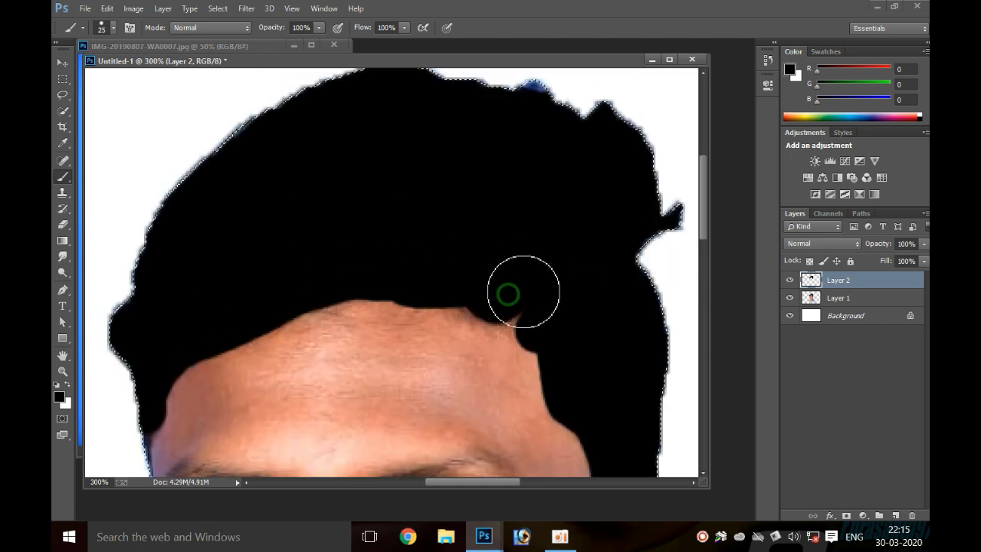
- Clear the selection and smooth the outer contour of the black hair shape by painting slightly beyond the hair's edge
{"action": "key", "text": "ctrl+minus"}
{"action": "key", "text": "ctrl+minus"}
{"action": "key", "text": "ctrl+plus"}
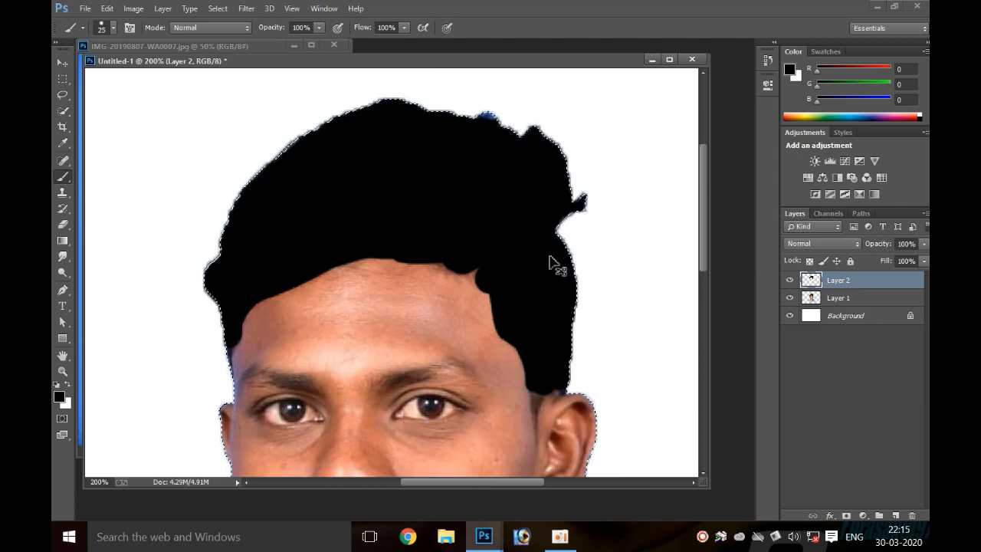
{"action": "left_click", "coordinate": [810, 282], "text": "ctrl"}
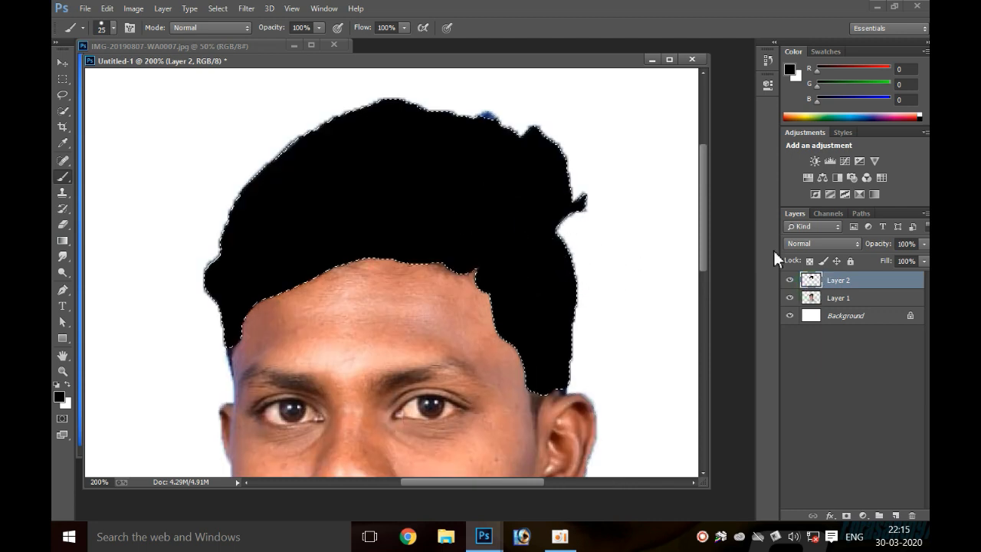
{"action": "key", "text": "ctrl+d"}
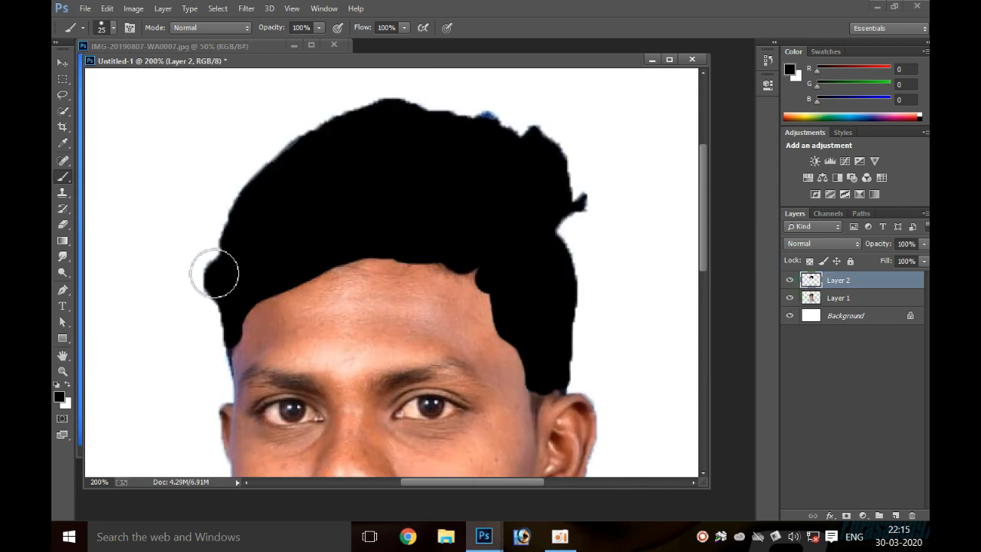
{"action": "left_click_drag", "start_coordinate": [214, 272], "coordinate": [231, 232]}
{"action": "mouse_move", "coordinate": [258, 196]}
{"action": "left_mouse_down"}
{"action": "mouse_move", "coordinate": [295, 156]}
{"action": "mouse_move", "coordinate": [371, 117]}
{"action": "mouse_move", "coordinate": [453, 120]}
{"action": "mouse_move", "coordinate": [536, 144]}
{"action": "mouse_move", "coordinate": [563, 179]}
{"action": "mouse_move", "coordinate": [563, 201]}
{"action": "left_mouse_up"}
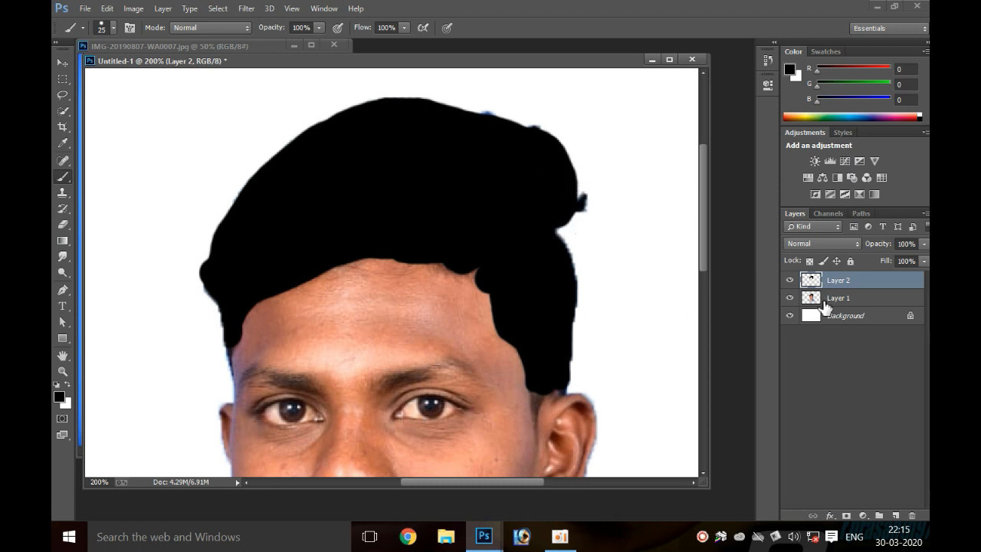
- Add another empty layer, hide the black hair on Layer 2, and load the outline of Layer 1 as a selection
{"action": "left_click", "coordinate": [895, 515]}
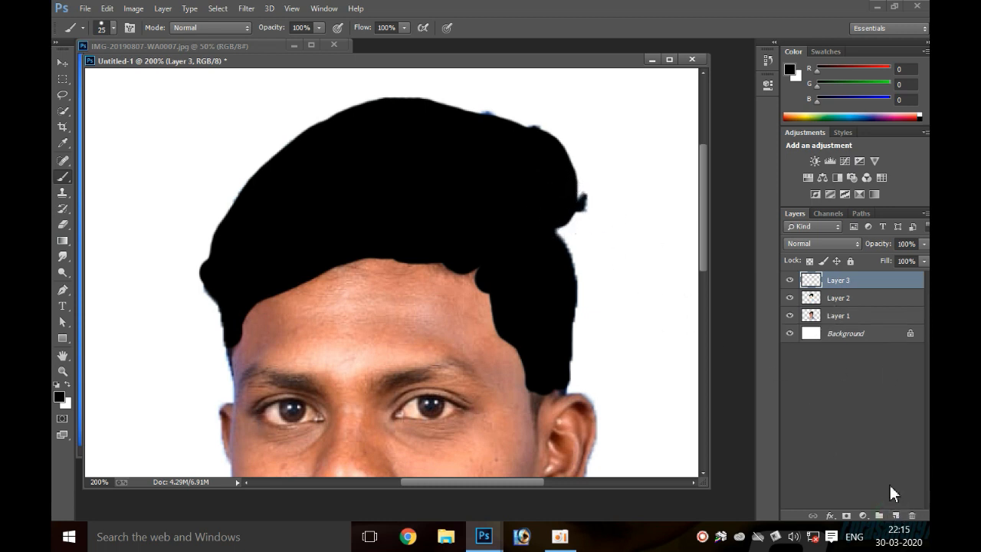
{"action": "left_click", "coordinate": [789, 298]}
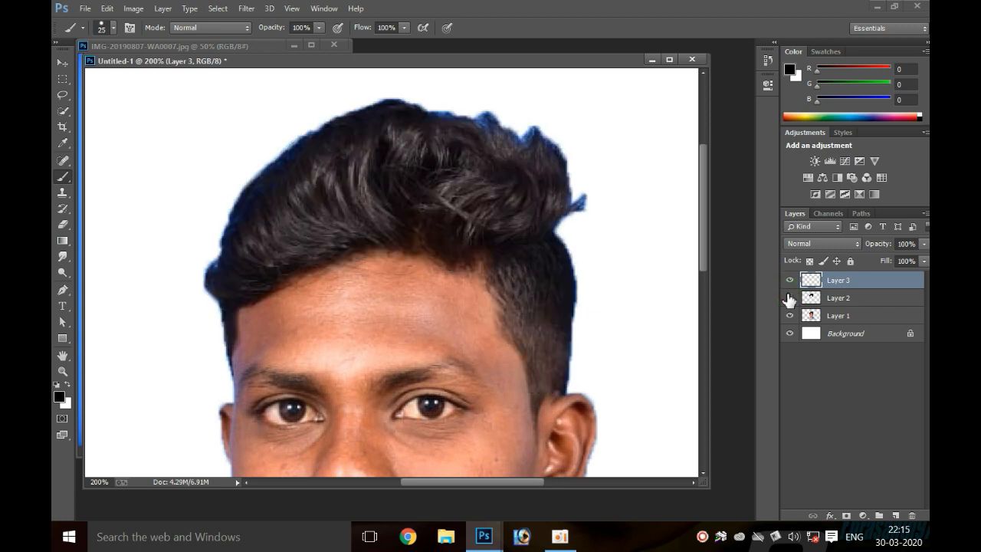
{"action": "left_click", "coordinate": [812, 318], "text": "ctrl"}
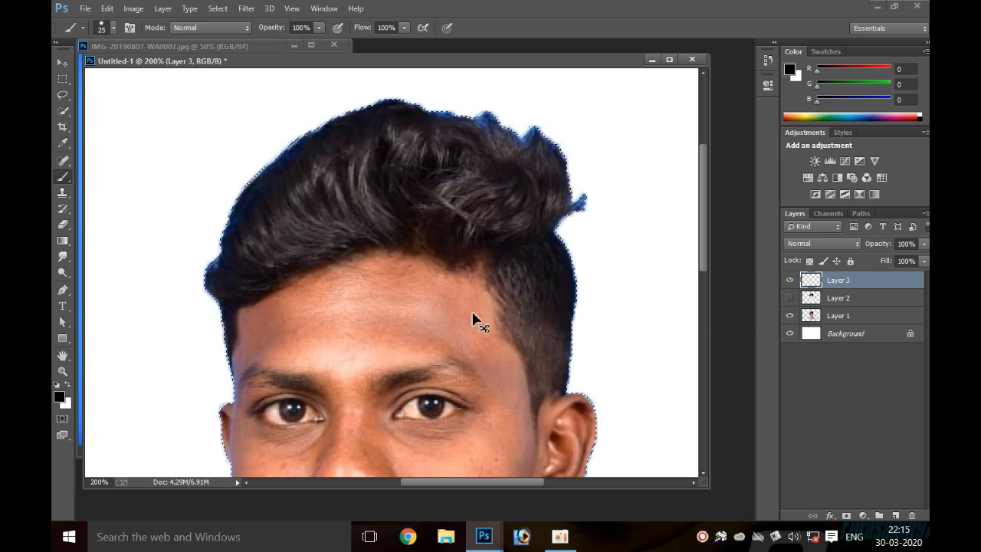
- Trace curved strand paths with the Freeform Pen along the swept front hair on the image's left side
{"action": "left_click", "coordinate": [68, 291]}
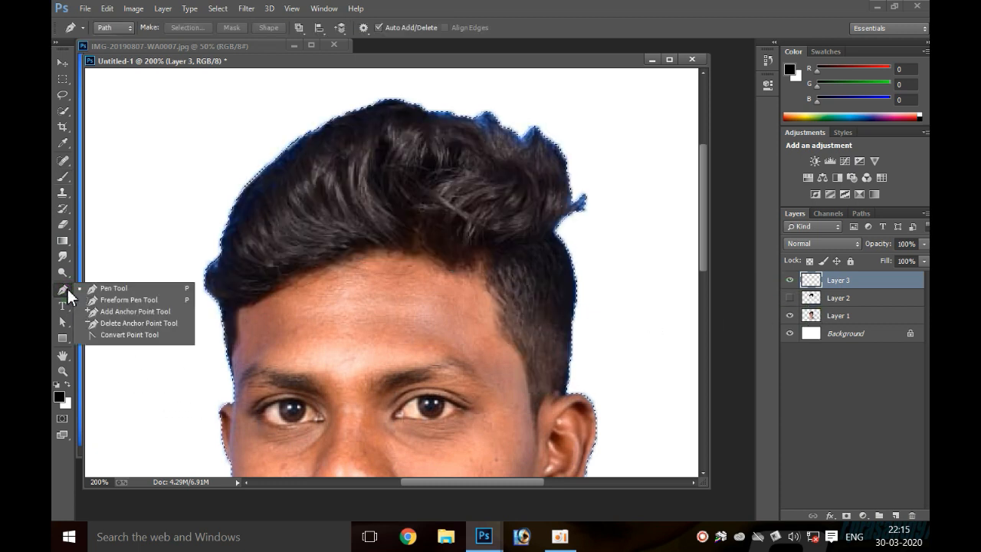
{"action": "left_click", "coordinate": [99, 302]}
{"action": "key", "text": "ctrl+plus"}
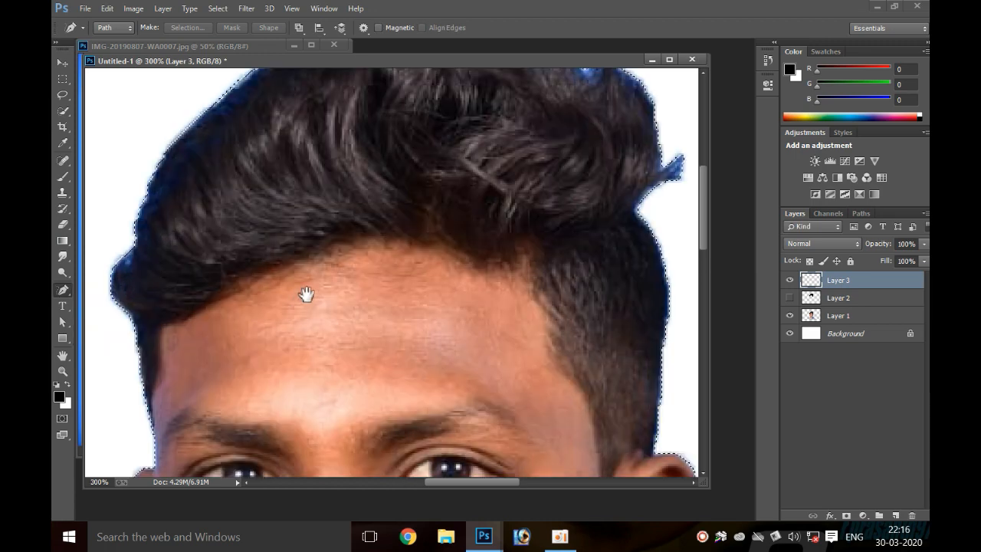
{"action": "left_click_drag", "start_coordinate": [305, 222], "coordinate": [351, 281]}
{"action": "key", "text": "ctrl+plus"}
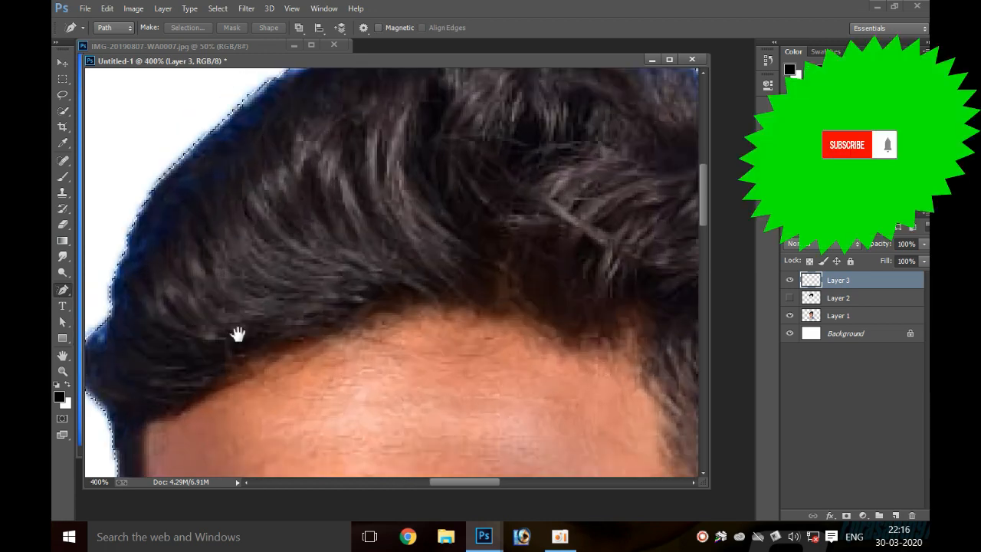
{"action": "left_click_drag", "start_coordinate": [236, 333], "coordinate": [296, 299]}
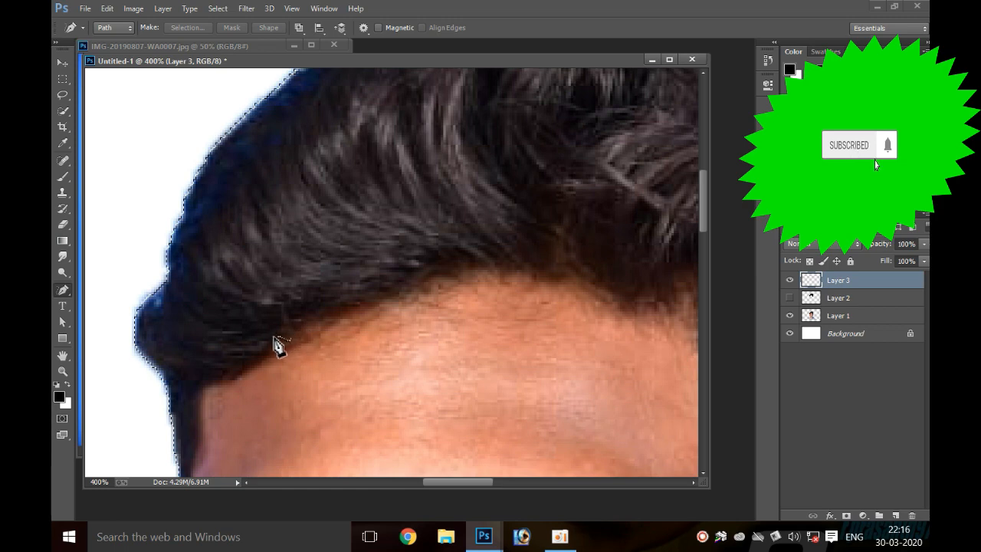
{"action": "left_click_drag", "start_coordinate": [238, 368], "coordinate": [179, 347]}
{"action": "mouse_move", "coordinate": [245, 348]}
{"action": "left_mouse_down"}
{"action": "mouse_move", "coordinate": [208, 336]}
{"action": "mouse_move", "coordinate": [177, 257]}
{"action": "left_mouse_up"}
{"action": "mouse_move", "coordinate": [253, 335]}
{"action": "left_mouse_down"}
{"action": "mouse_move", "coordinate": [225, 314]}
{"action": "mouse_move", "coordinate": [197, 244]}
{"action": "left_mouse_up"}
{"action": "left_click_drag", "start_coordinate": [298, 306], "coordinate": [214, 241]}
{"action": "left_click_drag", "start_coordinate": [328, 285], "coordinate": [226, 218]}
{"action": "left_click_drag", "start_coordinate": [353, 278], "coordinate": [243, 208]}
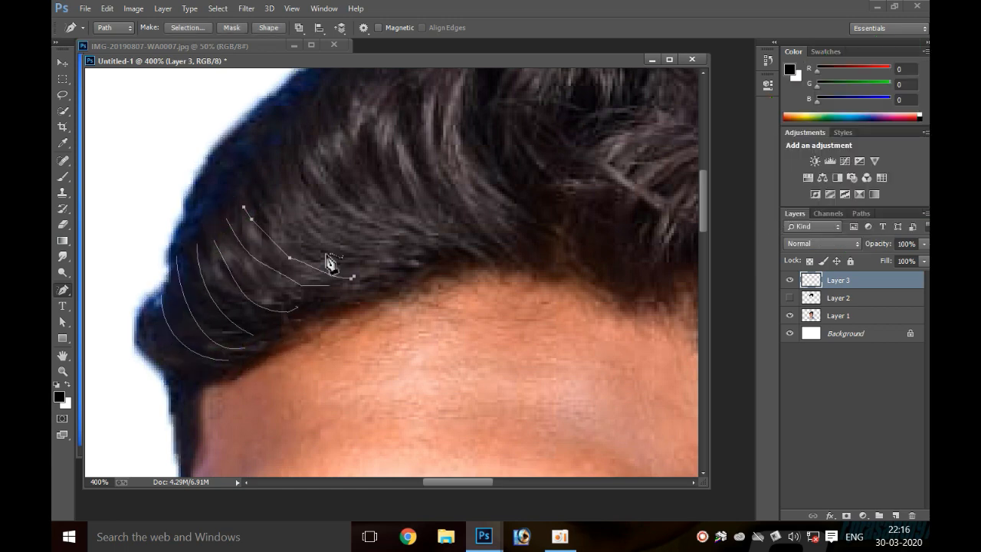
{"action": "left_click_drag", "start_coordinate": [366, 263], "coordinate": [260, 193]}
{"action": "mouse_move", "coordinate": [402, 246]}
{"action": "left_mouse_down"}
{"action": "mouse_move", "coordinate": [272, 182]}
{"action": "mouse_move", "coordinate": [295, 161]}
{"action": "left_mouse_up"}
- Trace long curved strand paths through the forelock, from its upper waves down toward the middle of the hairline
{"action": "mouse_move", "coordinate": [389, 217]}
{"action": "left_mouse_down"}
{"action": "mouse_move", "coordinate": [353, 308]}
{"action": "mouse_move", "coordinate": [288, 185]}
{"action": "mouse_move", "coordinate": [377, 309]}
{"action": "left_mouse_up"}
{"action": "left_click_drag", "start_coordinate": [325, 194], "coordinate": [381, 298]}
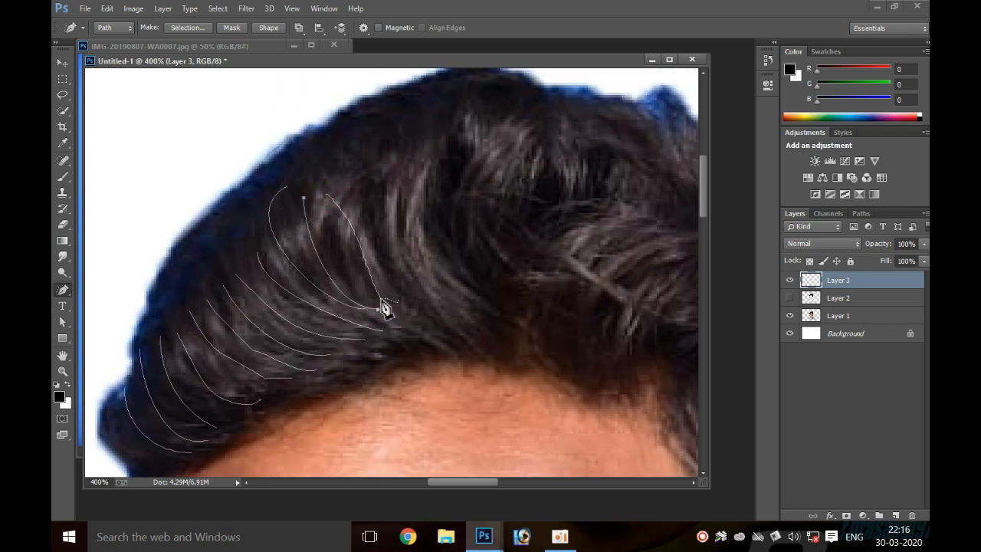
{"action": "left_click_drag", "start_coordinate": [332, 218], "coordinate": [356, 281]}
{"action": "left_click_drag", "start_coordinate": [374, 319], "coordinate": [435, 345]}
{"action": "mouse_move", "coordinate": [371, 249]}
{"action": "left_mouse_down"}
{"action": "mouse_move", "coordinate": [395, 296]}
{"action": "mouse_move", "coordinate": [467, 347]}
{"action": "left_mouse_up"}
{"action": "left_click_drag", "start_coordinate": [388, 240], "coordinate": [506, 358]}
{"action": "mouse_move", "coordinate": [402, 231]}
{"action": "left_mouse_down"}
{"action": "mouse_move", "coordinate": [429, 277]}
{"action": "mouse_move", "coordinate": [498, 330]}
{"action": "left_mouse_up"}
{"action": "mouse_move", "coordinate": [379, 233]}
{"action": "left_mouse_down"}
{"action": "mouse_move", "coordinate": [401, 146]}
{"action": "mouse_move", "coordinate": [420, 148]}
{"action": "left_mouse_up"}
{"action": "left_click_drag", "start_coordinate": [423, 239], "coordinate": [438, 153]}
{"action": "scroll", "coordinate": [383, 253], "scroll_direction": "right", "scroll_amount": 2}
{"action": "left_click_drag", "start_coordinate": [343, 260], "coordinate": [422, 321]}
- Trace downward-curving strand paths in the upper part of the short side hair above the temple
{"action": "scroll", "coordinate": [371, 307], "scroll_direction": "right", "scroll_amount": 4}
{"action": "scroll", "coordinate": [371, 291], "scroll_direction": "down", "scroll_amount": 2}
{"action": "left_click_drag", "start_coordinate": [370, 277], "coordinate": [419, 338]}
{"action": "left_click_drag", "start_coordinate": [396, 272], "coordinate": [466, 371]}
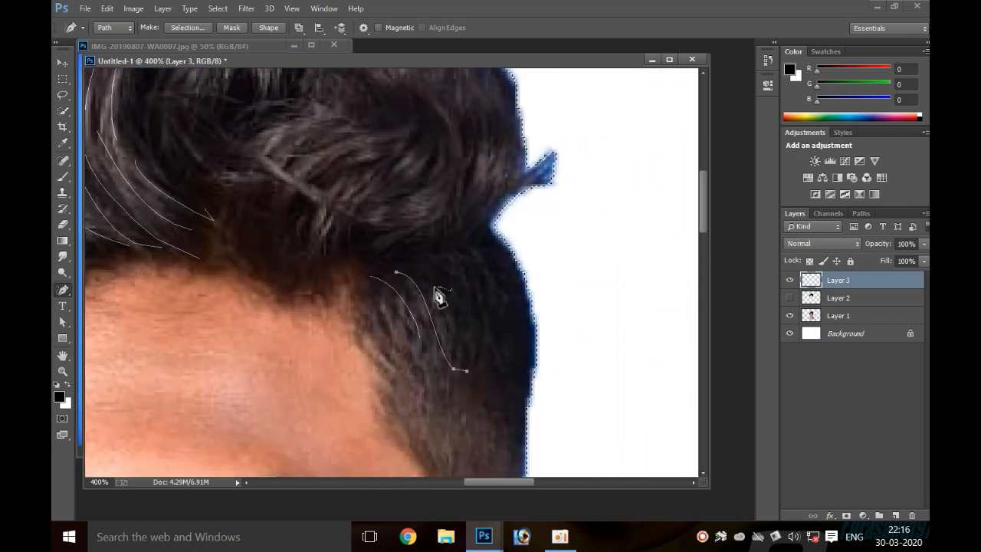
{"action": "left_click_drag", "start_coordinate": [436, 279], "coordinate": [484, 358]}
{"action": "left_click_drag", "start_coordinate": [465, 272], "coordinate": [514, 370]}
{"action": "left_click_drag", "start_coordinate": [477, 246], "coordinate": [521, 329]}
{"action": "left_click_drag", "start_coordinate": [477, 281], "coordinate": [533, 366]}
- Extend the strand paths down the short side hair toward the ear, following the temple hairline
{"action": "left_click_drag", "start_coordinate": [478, 338], "coordinate": [481, 254]}
{"action": "left_click_drag", "start_coordinate": [491, 250], "coordinate": [503, 334]}
{"action": "left_click_drag", "start_coordinate": [391, 232], "coordinate": [424, 299]}
{"action": "left_click_drag", "start_coordinate": [367, 244], "coordinate": [455, 332]}
{"action": "mouse_move", "coordinate": [388, 312]}
{"action": "left_mouse_down"}
{"action": "mouse_move", "coordinate": [442, 371]}
{"action": "mouse_move", "coordinate": [460, 448]}
{"action": "left_mouse_up"}
{"action": "mouse_move", "coordinate": [447, 350]}
{"action": "left_mouse_down"}
{"action": "mouse_move", "coordinate": [475, 439]}
{"action": "mouse_move", "coordinate": [489, 428]}
{"action": "left_mouse_up"}
{"action": "left_click_drag", "start_coordinate": [468, 305], "coordinate": [479, 365]}
{"action": "left_click_drag", "start_coordinate": [495, 325], "coordinate": [502, 397]}
{"action": "left_click_drag", "start_coordinate": [506, 290], "coordinate": [523, 357]}
- Fill the gaps between the strand paths in the short side hair with additional short strands
{"action": "left_click_drag", "start_coordinate": [481, 253], "coordinate": [451, 302]}
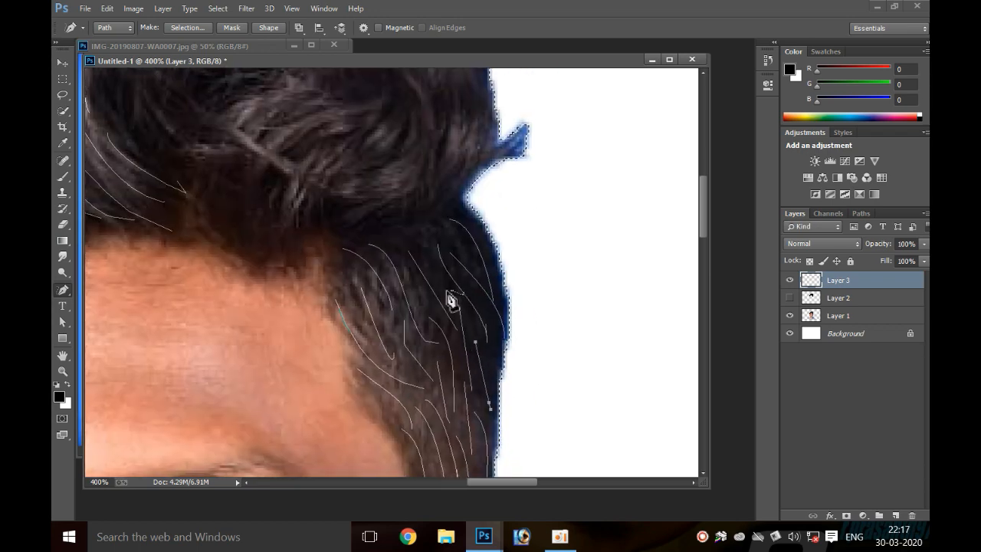
{"action": "left_click_drag", "start_coordinate": [423, 220], "coordinate": [450, 292]}
{"action": "left_click_drag", "start_coordinate": [437, 313], "coordinate": [440, 280]}
{"action": "left_click_drag", "start_coordinate": [386, 200], "coordinate": [418, 270]}
{"action": "left_click_drag", "start_coordinate": [441, 374], "coordinate": [425, 287]}
{"action": "left_click_drag", "start_coordinate": [380, 310], "coordinate": [398, 362]}
- Trace curved strand paths down the large curl above the short side hair, working from its outer edge inward
{"action": "mouse_move", "coordinate": [402, 209]}
{"action": "left_mouse_down"}
{"action": "mouse_move", "coordinate": [439, 405]}
{"action": "mouse_move", "coordinate": [407, 467]}
{"action": "left_mouse_up"}
{"action": "left_click_drag", "start_coordinate": [462, 218], "coordinate": [417, 334]}
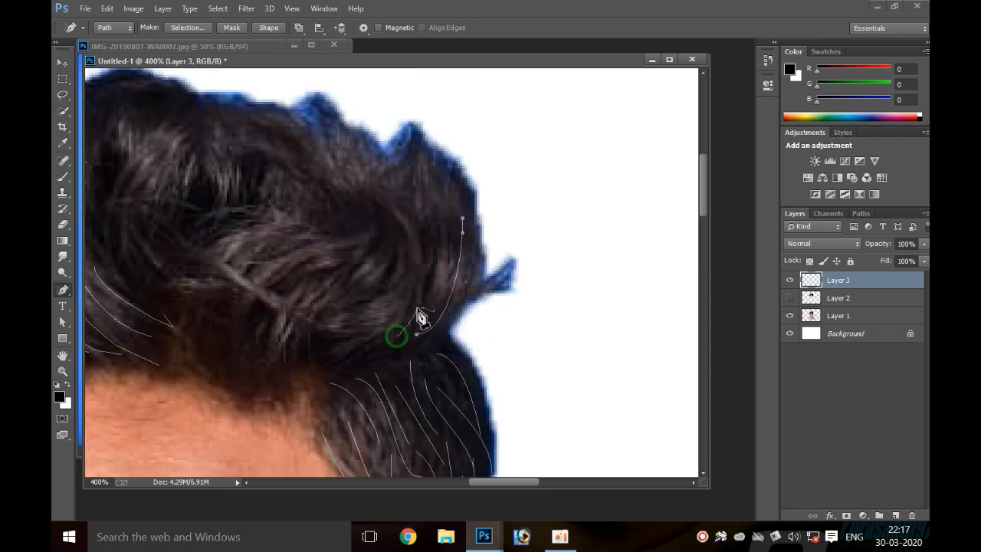
{"action": "left_click_drag", "start_coordinate": [415, 222], "coordinate": [397, 336]}
{"action": "left_click_drag", "start_coordinate": [433, 222], "coordinate": [429, 312]}
{"action": "left_click_drag", "start_coordinate": [403, 244], "coordinate": [364, 349]}
{"action": "left_click_drag", "start_coordinate": [382, 256], "coordinate": [333, 354]}
{"action": "left_click_drag", "start_coordinate": [274, 367], "coordinate": [292, 242]}
{"action": "left_click_drag", "start_coordinate": [316, 251], "coordinate": [280, 350]}
- Trace strand paths through the inner end of the curl and the dark gap between it and the forelock
{"action": "left_click_drag", "start_coordinate": [322, 293], "coordinate": [383, 339]}
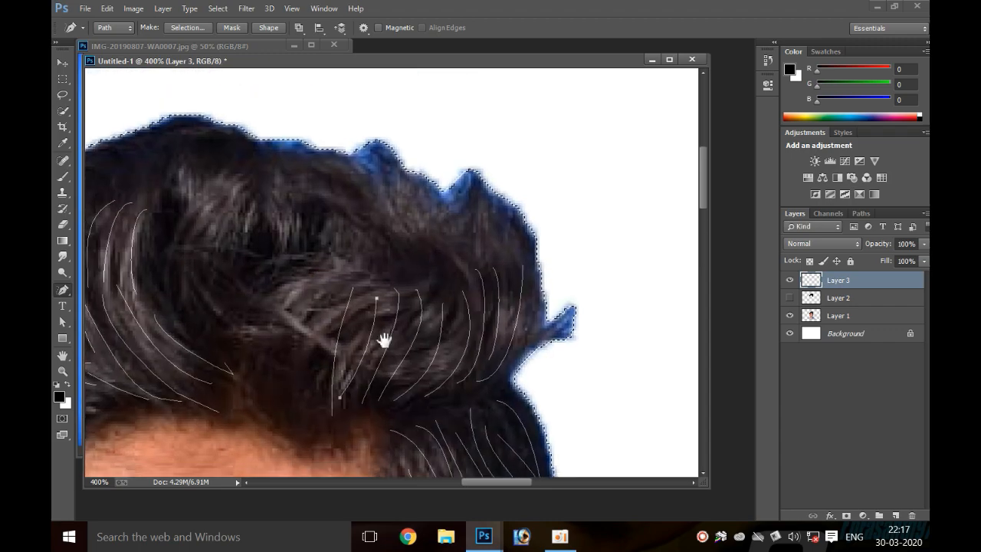
{"action": "left_click_drag", "start_coordinate": [457, 312], "coordinate": [421, 392]}
{"action": "left_click_drag", "start_coordinate": [310, 399], "coordinate": [409, 376]}
{"action": "left_click_drag", "start_coordinate": [314, 312], "coordinate": [281, 208]}
{"action": "left_click_drag", "start_coordinate": [349, 280], "coordinate": [552, 326]}
{"action": "left_click_drag", "start_coordinate": [448, 263], "coordinate": [479, 347]}
{"action": "left_click_drag", "start_coordinate": [475, 350], "coordinate": [354, 324]}
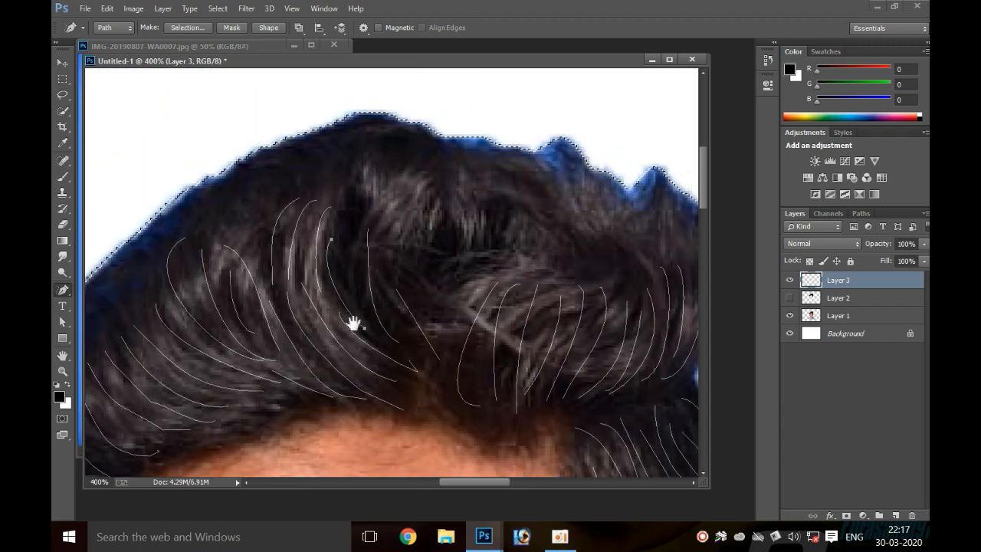
{"action": "left_click_drag", "start_coordinate": [423, 227], "coordinate": [446, 354]}
- Trace short strand paths along the outer upper edge of the swept hair on the image's left side
{"action": "mouse_move", "coordinate": [449, 339]}
{"action": "left_mouse_down"}
{"action": "mouse_move", "coordinate": [387, 253]}
{"action": "mouse_move", "coordinate": [579, 217]}
{"action": "left_mouse_up"}
{"action": "left_click_drag", "start_coordinate": [302, 283], "coordinate": [249, 364]}
{"action": "left_click_drag", "start_coordinate": [323, 259], "coordinate": [262, 307]}
{"action": "mouse_move", "coordinate": [325, 280]}
{"action": "left_mouse_down"}
{"action": "mouse_move", "coordinate": [350, 306]}
{"action": "mouse_move", "coordinate": [332, 324]}
{"action": "left_mouse_up"}
{"action": "left_click_drag", "start_coordinate": [353, 213], "coordinate": [350, 265]}
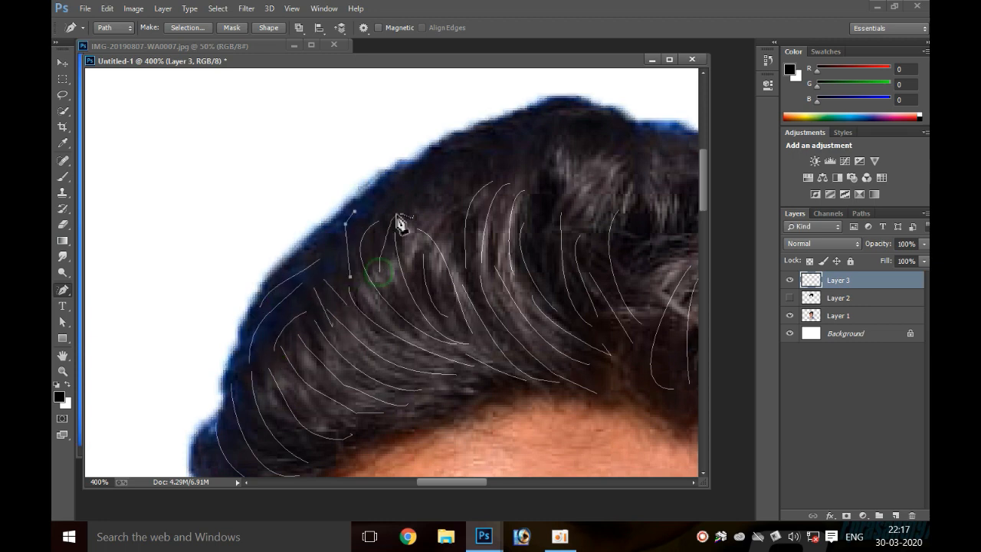
{"action": "left_click_drag", "start_coordinate": [396, 216], "coordinate": [387, 268]}
{"action": "left_click_drag", "start_coordinate": [325, 264], "coordinate": [315, 308]}
{"action": "left_click_drag", "start_coordinate": [423, 221], "coordinate": [360, 259]}
- Trace strand paths along the crown's upper edge and across the waves just below it
{"action": "left_click_drag", "start_coordinate": [458, 207], "coordinate": [435, 264]}
{"action": "left_click_drag", "start_coordinate": [506, 200], "coordinate": [455, 235]}
{"action": "mouse_move", "coordinate": [505, 226]}
{"action": "left_mouse_down"}
{"action": "mouse_move", "coordinate": [373, 281]}
{"action": "mouse_move", "coordinate": [431, 245]}
{"action": "left_mouse_up"}
{"action": "left_click_drag", "start_coordinate": [452, 266], "coordinate": [422, 332]}
{"action": "left_click_drag", "start_coordinate": [505, 293], "coordinate": [450, 324]}
{"action": "left_click_drag", "start_coordinate": [485, 241], "coordinate": [451, 248]}
{"action": "mouse_move", "coordinate": [485, 278]}
{"action": "left_mouse_down"}
{"action": "mouse_move", "coordinate": [406, 269]}
{"action": "mouse_move", "coordinate": [364, 297]}
{"action": "left_mouse_up"}
{"action": "left_click_drag", "start_coordinate": [408, 254], "coordinate": [389, 252]}
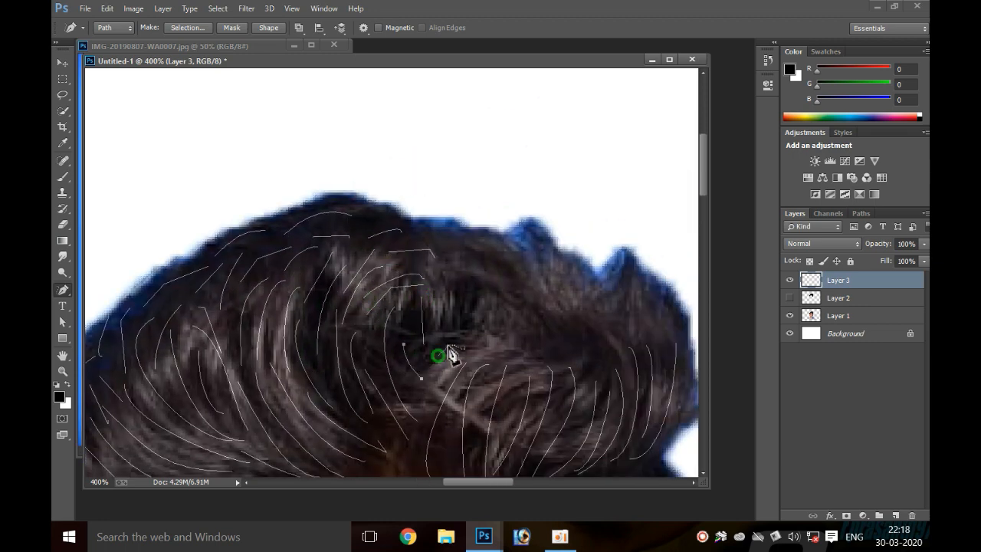
- Trace strand paths across the middle of the top hair and down the outer side of the large curl
{"action": "left_click_drag", "start_coordinate": [448, 348], "coordinate": [493, 340]}
{"action": "left_click_drag", "start_coordinate": [432, 327], "coordinate": [501, 334]}
{"action": "left_click_drag", "start_coordinate": [506, 334], "coordinate": [410, 320]}
{"action": "mouse_move", "coordinate": [469, 275]}
{"action": "left_mouse_down"}
{"action": "mouse_move", "coordinate": [488, 314]}
{"action": "mouse_move", "coordinate": [488, 351]}
{"action": "left_mouse_up"}
{"action": "left_click_drag", "start_coordinate": [431, 274], "coordinate": [459, 350]}
{"action": "left_click_drag", "start_coordinate": [407, 279], "coordinate": [425, 338]}
{"action": "left_click_drag", "start_coordinate": [529, 283], "coordinate": [565, 345]}
{"action": "left_click_drag", "start_coordinate": [527, 267], "coordinate": [576, 315]}
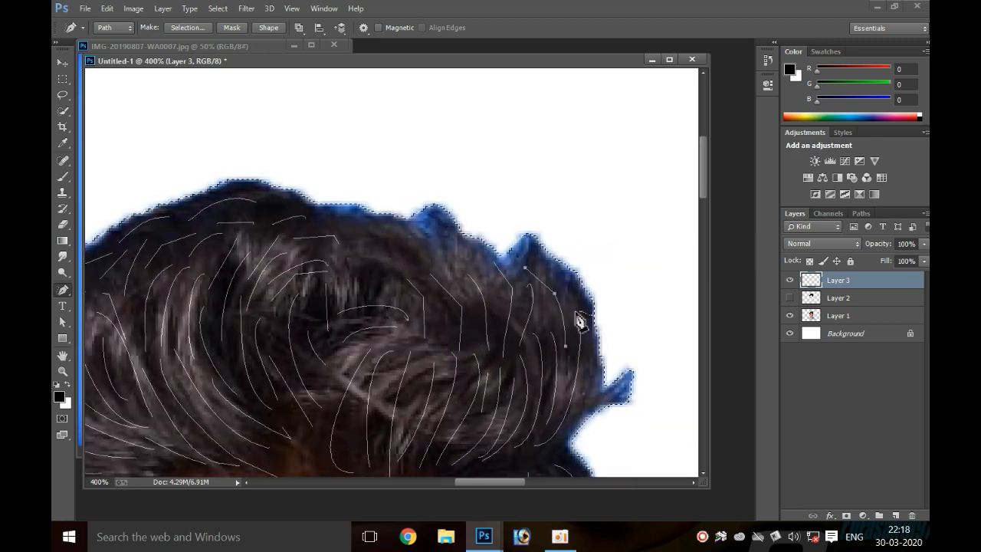
- Trace strand paths over the raised tufts at the top of the hair and the area beneath them
{"action": "left_click_drag", "start_coordinate": [414, 309], "coordinate": [488, 316]}
{"action": "left_click_drag", "start_coordinate": [452, 229], "coordinate": [482, 310]}
{"action": "left_click_drag", "start_coordinate": [433, 241], "coordinate": [450, 285]}
{"action": "mouse_move", "coordinate": [418, 291]}
{"action": "left_mouse_down"}
{"action": "mouse_move", "coordinate": [445, 320]}
{"action": "mouse_move", "coordinate": [375, 266]}
{"action": "left_mouse_up"}
{"action": "left_click_drag", "start_coordinate": [530, 326], "coordinate": [469, 258]}
{"action": "scroll", "coordinate": [569, 276], "scroll_direction": "down", "scroll_amount": 5}
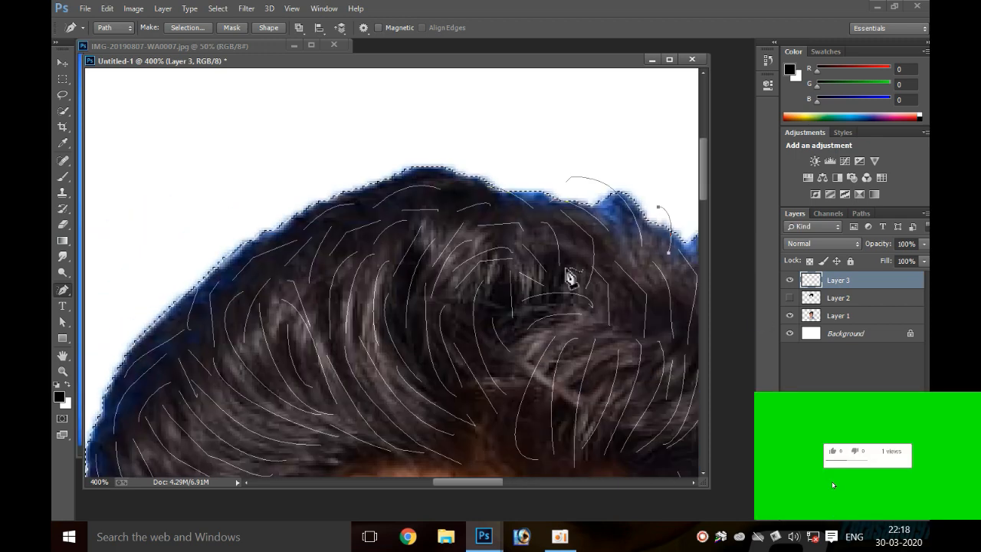
- Fill the dark hollow in the middle of the top hair with extra short strand paths
{"action": "left_click_drag", "start_coordinate": [447, 294], "coordinate": [473, 371]}
{"action": "left_click_drag", "start_coordinate": [417, 347], "coordinate": [480, 384]}
{"action": "left_click_drag", "start_coordinate": [514, 335], "coordinate": [505, 379]}
{"action": "mouse_move", "coordinate": [526, 394]}
{"action": "left_mouse_down"}
{"action": "mouse_move", "coordinate": [554, 320]}
{"action": "mouse_move", "coordinate": [599, 314]}
{"action": "left_mouse_up"}
- Trace strand paths along the forehead hairline toward the front lock on the image's left side
{"action": "left_click_drag", "start_coordinate": [265, 250], "coordinate": [338, 264]}
{"action": "left_click_drag", "start_coordinate": [241, 265], "coordinate": [319, 277]}
{"action": "left_click_drag", "start_coordinate": [188, 293], "coordinate": [248, 297]}
{"action": "left_click_drag", "start_coordinate": [133, 254], "coordinate": [167, 285]}
{"action": "left_click_drag", "start_coordinate": [170, 275], "coordinate": [366, 254]}
{"action": "mouse_move", "coordinate": [313, 249]}
{"action": "left_mouse_down"}
{"action": "mouse_move", "coordinate": [351, 301]}
{"action": "mouse_move", "coordinate": [389, 303]}
{"action": "left_mouse_up"}
{"action": "left_click_drag", "start_coordinate": [298, 275], "coordinate": [373, 319]}
{"action": "left_click_drag", "start_coordinate": [269, 239], "coordinate": [342, 325]}
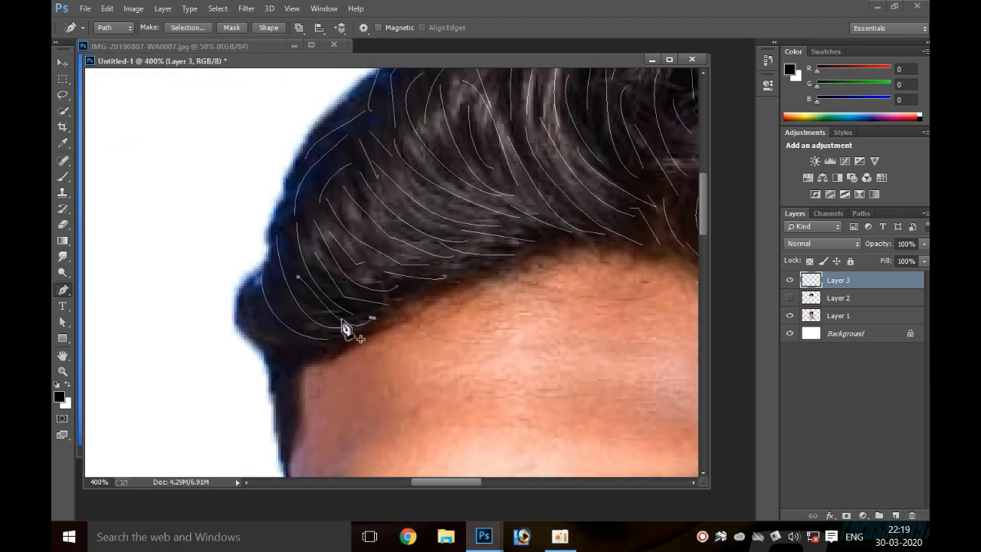
- Add short strand paths to the protruding front lock and between the existing swept strands
{"action": "left_click_drag", "start_coordinate": [248, 308], "coordinate": [324, 347]}
{"action": "left_click_drag", "start_coordinate": [372, 269], "coordinate": [348, 299]}
{"action": "left_click_drag", "start_coordinate": [243, 347], "coordinate": [275, 356]}
{"action": "left_click_drag", "start_coordinate": [370, 223], "coordinate": [258, 302]}
{"action": "mouse_move", "coordinate": [259, 280]}
{"action": "left_mouse_down"}
{"action": "mouse_move", "coordinate": [297, 307]}
{"action": "mouse_move", "coordinate": [339, 315]}
{"action": "left_mouse_up"}
{"action": "left_click_drag", "start_coordinate": [544, 188], "coordinate": [404, 234]}
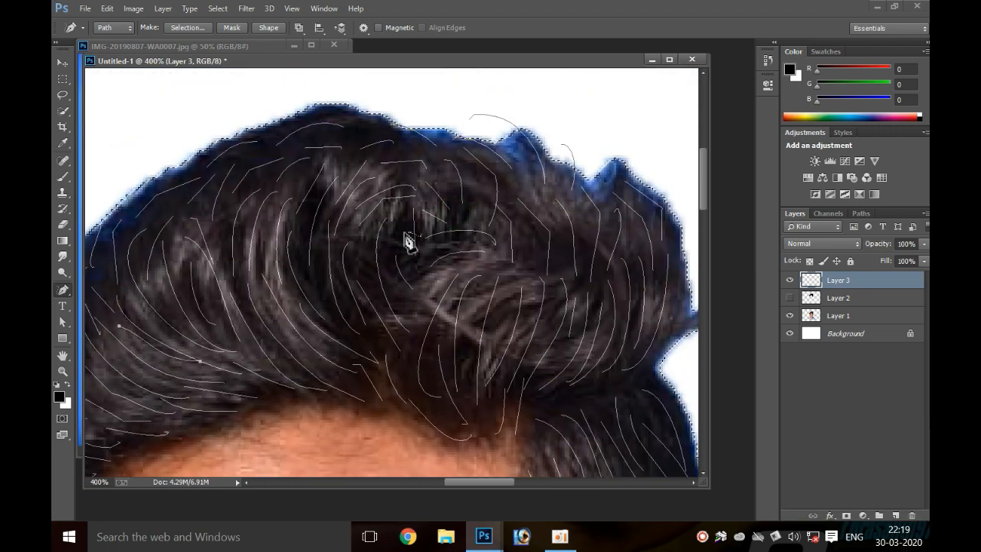
- Add strand paths to the lower forelock over the central hairline and the bare areas of the curl
{"action": "left_click_drag", "start_coordinate": [405, 353], "coordinate": [419, 403]}
{"action": "left_click_drag", "start_coordinate": [472, 294], "coordinate": [462, 379]}
{"action": "left_click_drag", "start_coordinate": [506, 298], "coordinate": [494, 366]}
{"action": "left_click_drag", "start_coordinate": [530, 263], "coordinate": [472, 337]}
{"action": "left_click_drag", "start_coordinate": [470, 262], "coordinate": [499, 343]}
{"action": "left_click_drag", "start_coordinate": [509, 269], "coordinate": [527, 327]}
{"action": "left_click_drag", "start_coordinate": [547, 350], "coordinate": [455, 236]}
{"action": "left_click_drag", "start_coordinate": [432, 350], "coordinate": [459, 389]}
{"action": "left_click_drag", "start_coordinate": [468, 341], "coordinate": [492, 372]}
{"action": "left_click_drag", "start_coordinate": [497, 337], "coordinate": [501, 392]}
- Trace the last strand paths along the outer edge of the curl on the image's right side
{"action": "left_click_drag", "start_coordinate": [516, 156], "coordinate": [529, 242]}
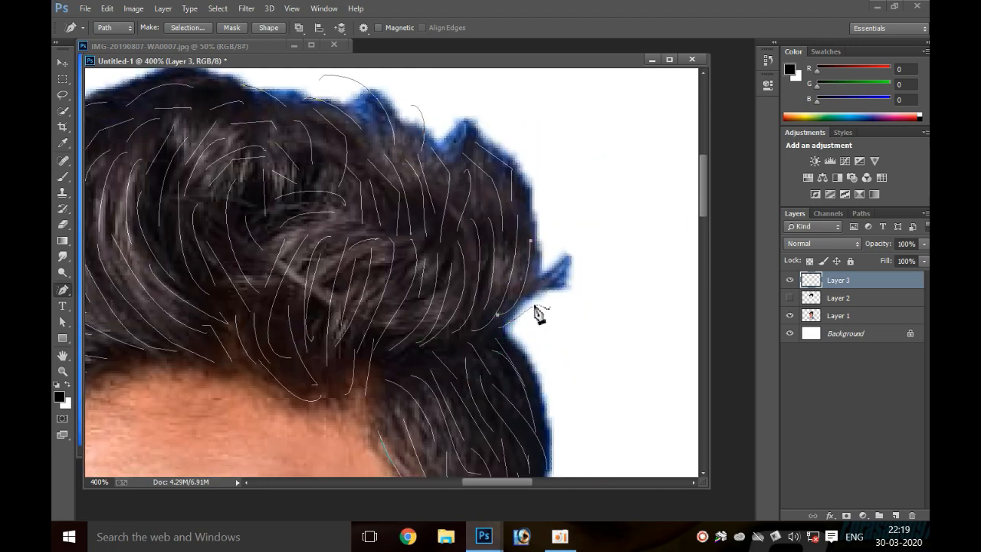
{"action": "left_click_drag", "start_coordinate": [498, 202], "coordinate": [594, 279]}
{"action": "mouse_move", "coordinate": [464, 190]}
{"action": "left_mouse_down"}
{"action": "mouse_move", "coordinate": [511, 265]}
{"action": "mouse_move", "coordinate": [598, 297]}
{"action": "left_mouse_up"}
- Trace the remaining strand paths on the image's left side, covering the outer hair edge and the narrow sideburn
{"action": "mouse_move", "coordinate": [392, 285]}
{"action": "left_mouse_down"}
{"action": "mouse_move", "coordinate": [490, 253]}
{"action": "mouse_move", "coordinate": [497, 298]}
{"action": "mouse_move", "coordinate": [635, 233]}
{"action": "left_mouse_up"}
{"action": "left_click_drag", "start_coordinate": [460, 295], "coordinate": [547, 236]}
{"action": "left_click_drag", "start_coordinate": [389, 357], "coordinate": [450, 293]}
{"action": "left_click_drag", "start_coordinate": [429, 377], "coordinate": [536, 191]}
{"action": "left_click_drag", "start_coordinate": [434, 303], "coordinate": [491, 173]}
{"action": "left_click_drag", "start_coordinate": [458, 336], "coordinate": [472, 249]}
{"action": "left_click_drag", "start_coordinate": [412, 297], "coordinate": [449, 233]}
{"action": "left_click_drag", "start_coordinate": [453, 330], "coordinate": [446, 234]}
{"action": "left_click_drag", "start_coordinate": [445, 251], "coordinate": [442, 298]}
{"action": "mouse_move", "coordinate": [464, 261]}
{"action": "left_mouse_down"}
{"action": "mouse_move", "coordinate": [456, 345]}
{"action": "mouse_move", "coordinate": [454, 298]}
{"action": "left_mouse_up"}
- Set up the Brush tool with a soft round tip and white as the foreground color
{"action": "key", "text": "ctrl+minus"}
{"action": "key", "text": "ctrl+minus"}
{"action": "key", "text": "ctrl+minus"}
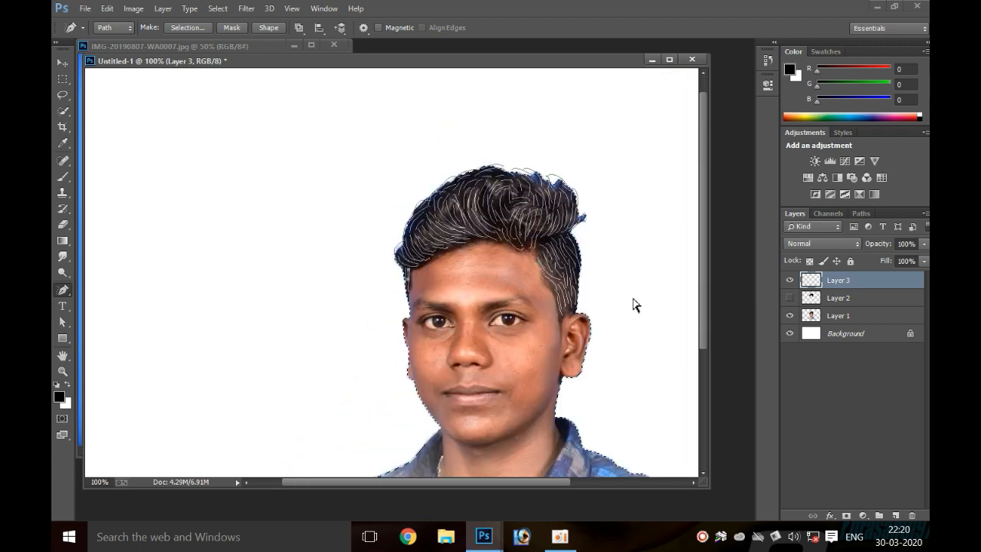
{"action": "key", "text": "ctrl+plus"}
{"action": "left_click_drag", "start_coordinate": [518, 295], "coordinate": [303, 349]}
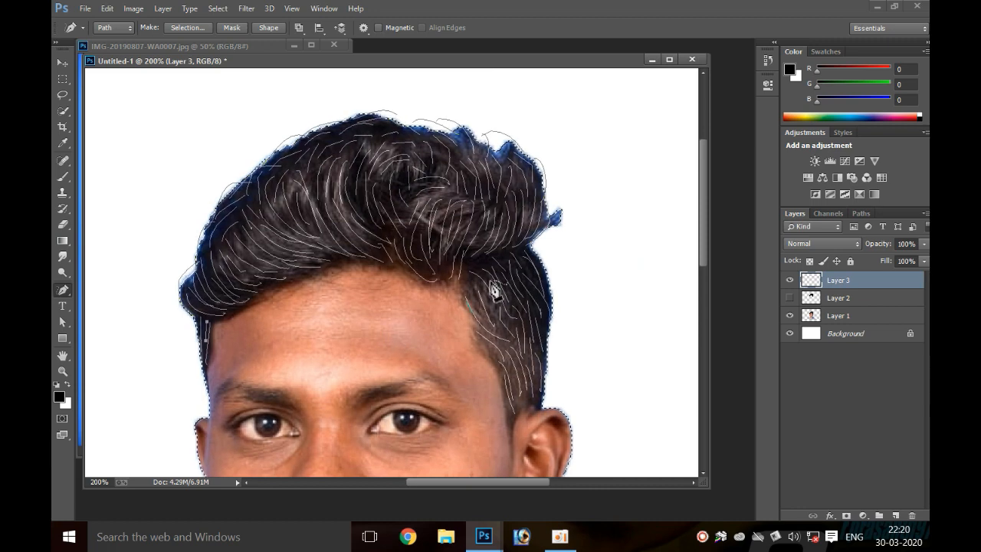
{"action": "key", "text": "ctrl+plus"}
{"action": "key", "text": "ctrl+minus"}
{"action": "left_click", "coordinate": [63, 180]}
{"action": "key", "text": "x"}
{"action": "right_click", "coordinate": [211, 149]}
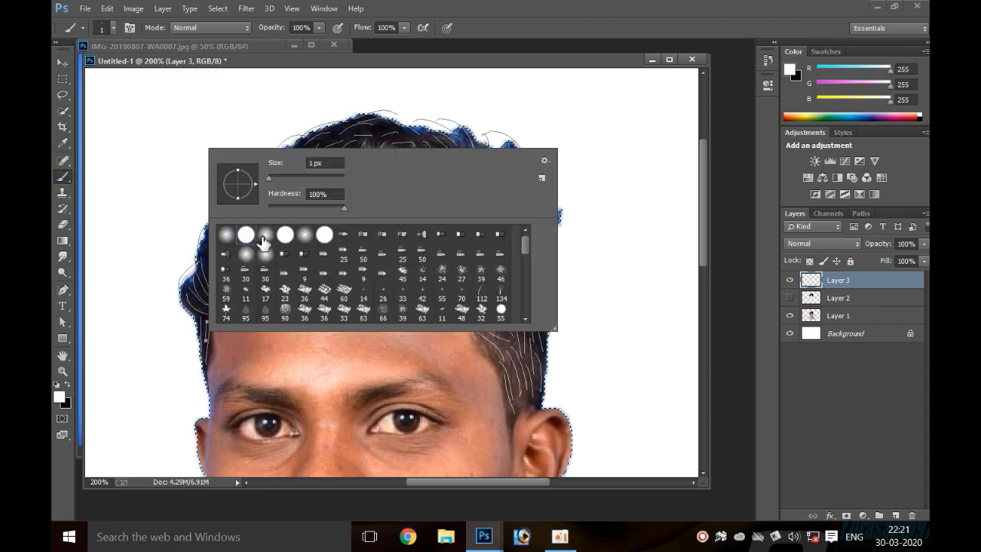
{"action": "double_click", "coordinate": [262, 238]}
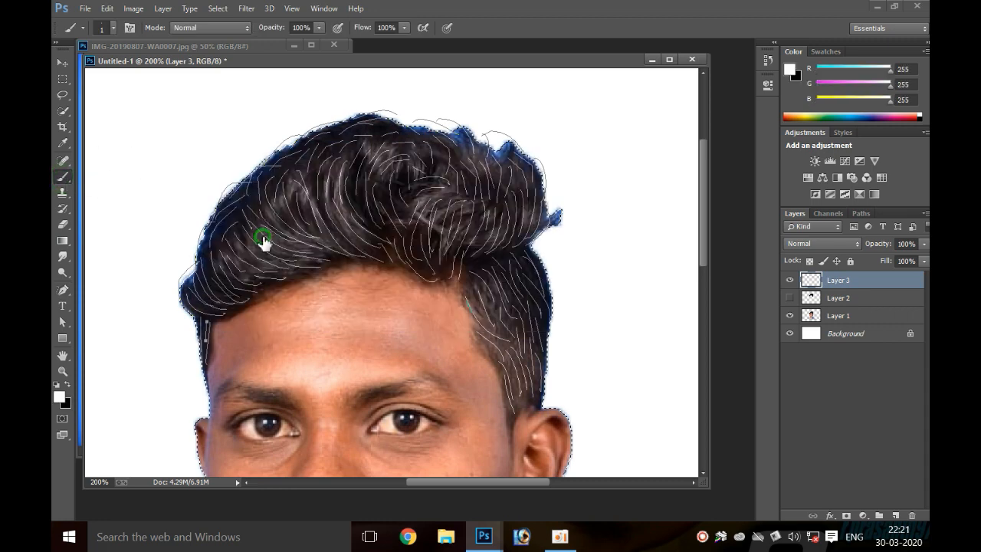
{"action": "left_click", "coordinate": [113, 29]}
{"action": "left_click", "coordinate": [114, 29]}
- Select all the strand paths and stroke them on Layer 3 with the Brush, using Simulate Pressure
{"action": "key", "text": "p"}
{"action": "left_click_drag", "start_coordinate": [132, 112], "coordinate": [613, 442]}
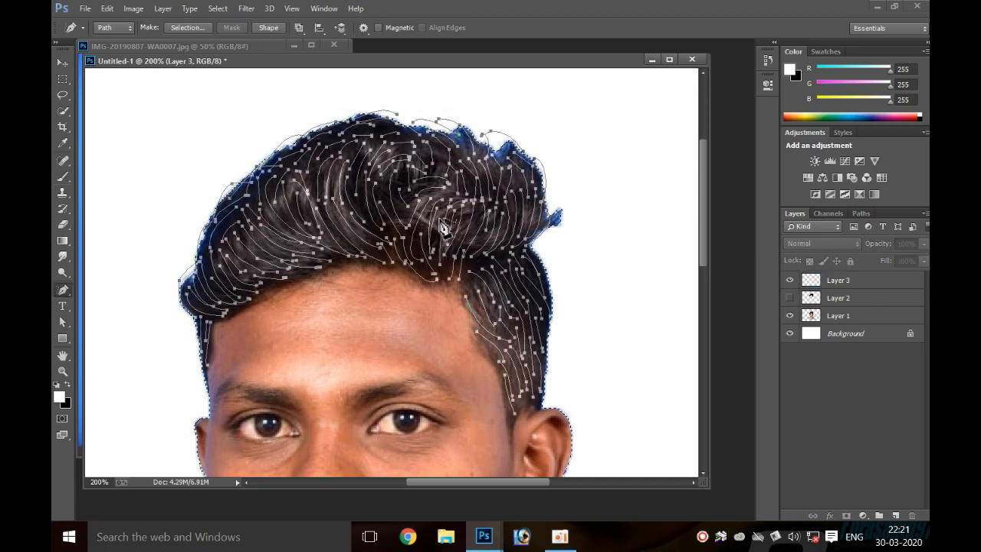
{"action": "left_click", "coordinate": [808, 279]}
{"action": "right_click", "coordinate": [449, 204]}
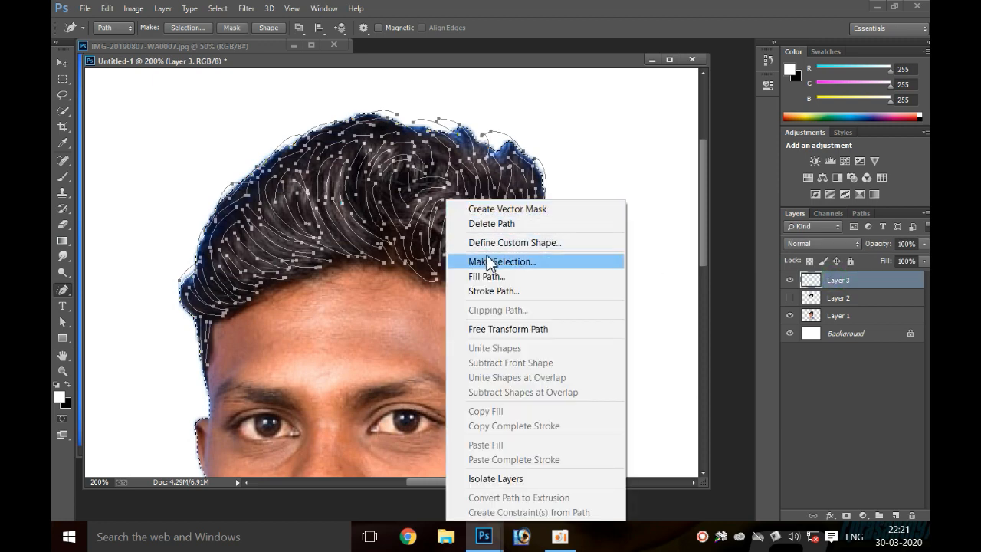
{"action": "left_click", "coordinate": [488, 292]}
{"action": "left_click", "coordinate": [565, 184]}
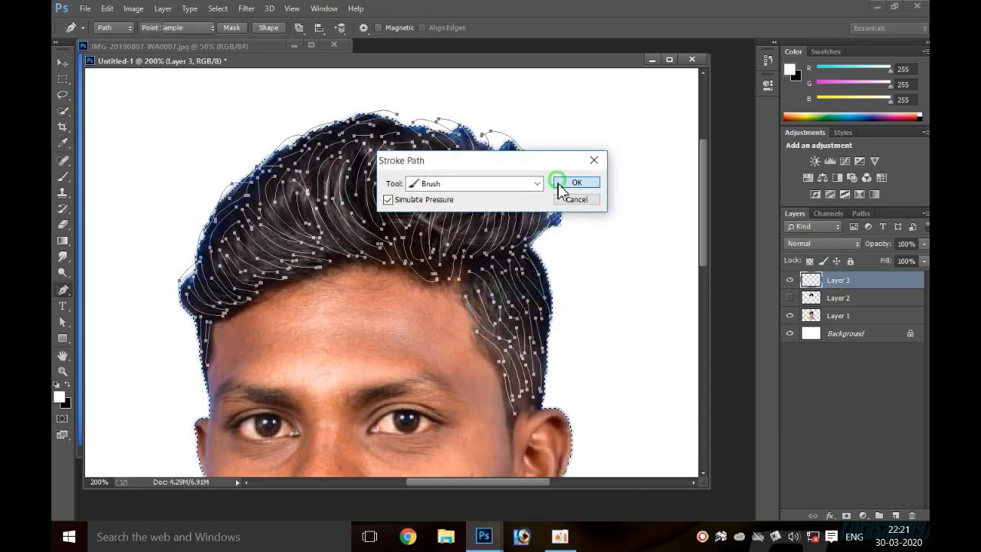
- Delete the stroked paths and show the black hair on Layer 2 again beneath the white strands
{"action": "right_click", "coordinate": [560, 184]}
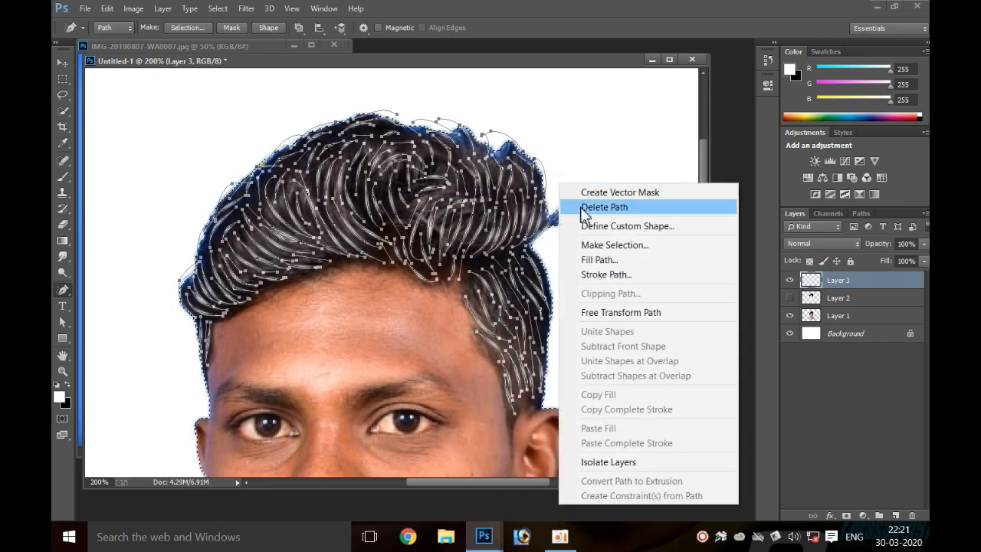
{"action": "left_click", "coordinate": [581, 209]}
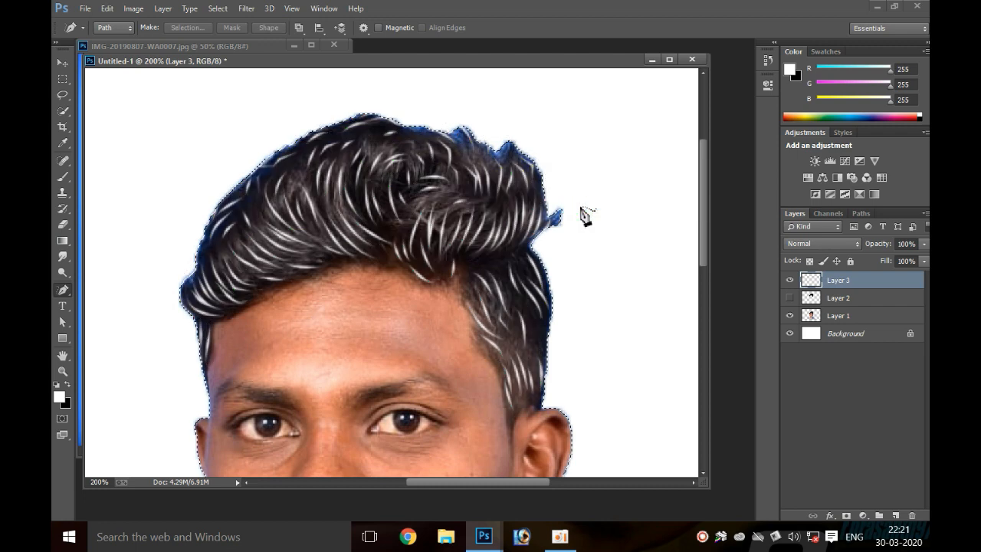
{"action": "left_click", "coordinate": [789, 298]}
{"action": "key", "text": "ctrl+minus"}
{"action": "key", "text": "ctrl+minus"}
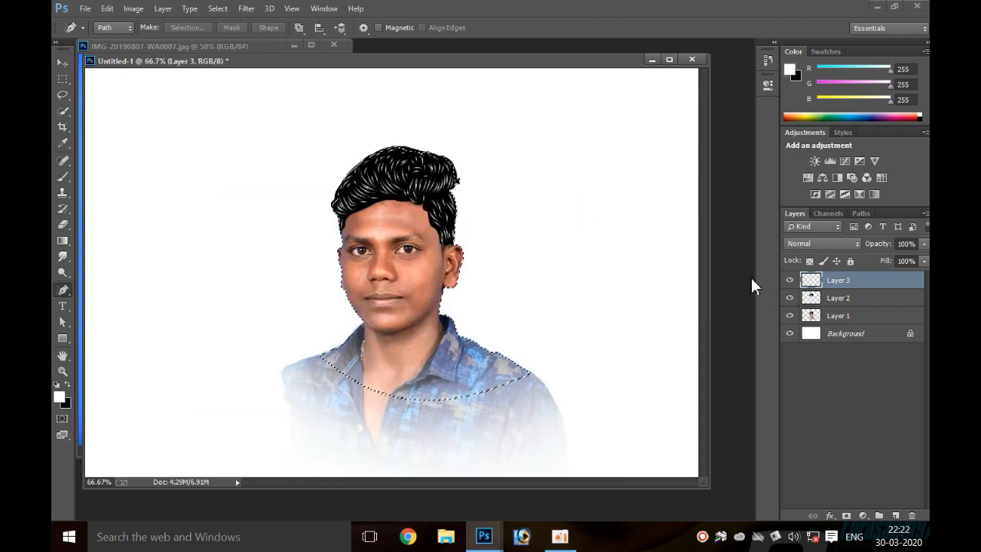
- Examine the white strands across the black hair from several zoom distances
{"action": "key", "text": "ctrl+plus"}
{"action": "key", "text": "ctrl+plus"}
{"action": "left_click_drag", "start_coordinate": [592, 249], "coordinate": [529, 466]}
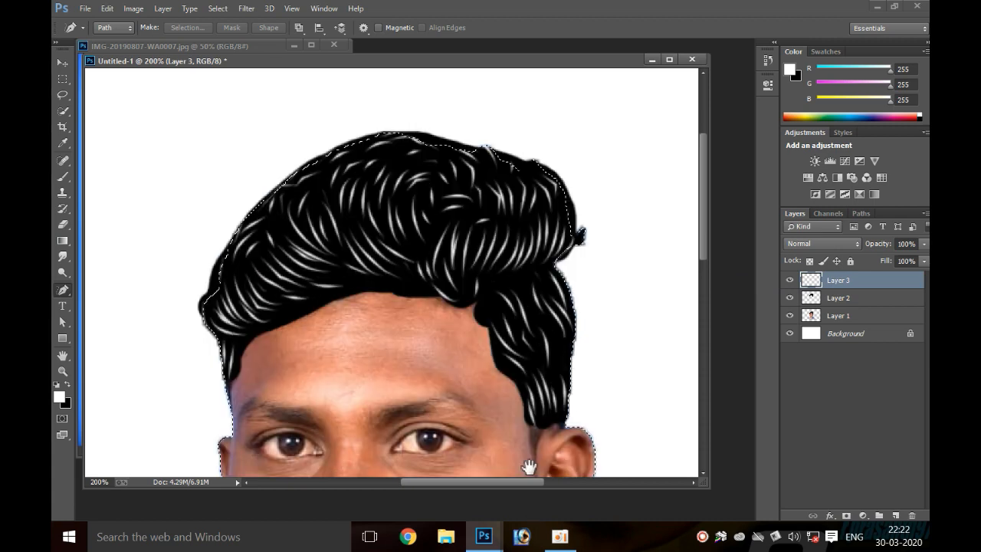
{"action": "key", "text": "ctrl+plus"}
{"action": "key", "text": "ctrl+minus"}
{"action": "key", "text": "ctrl+plus"}
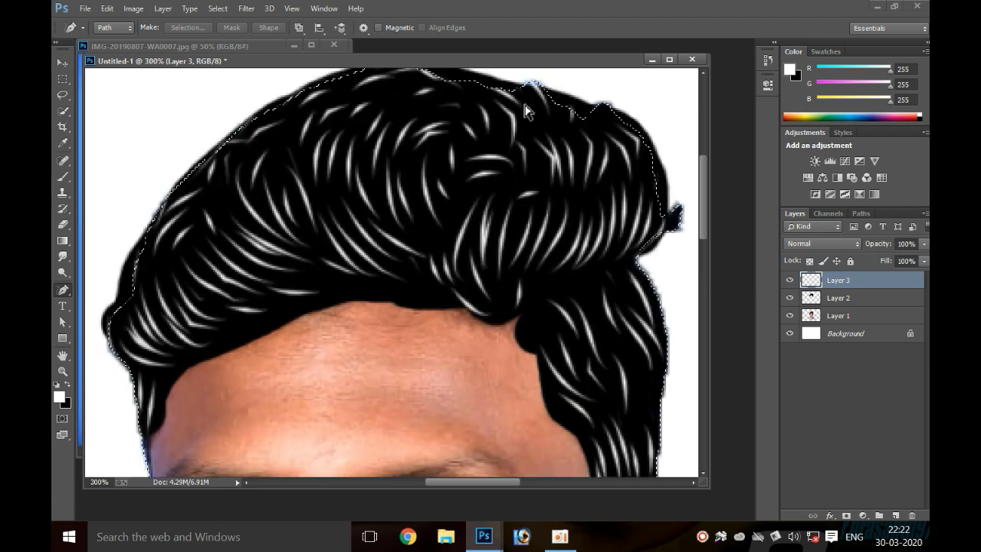
{"action": "key", "text": "ctrl+minus"}
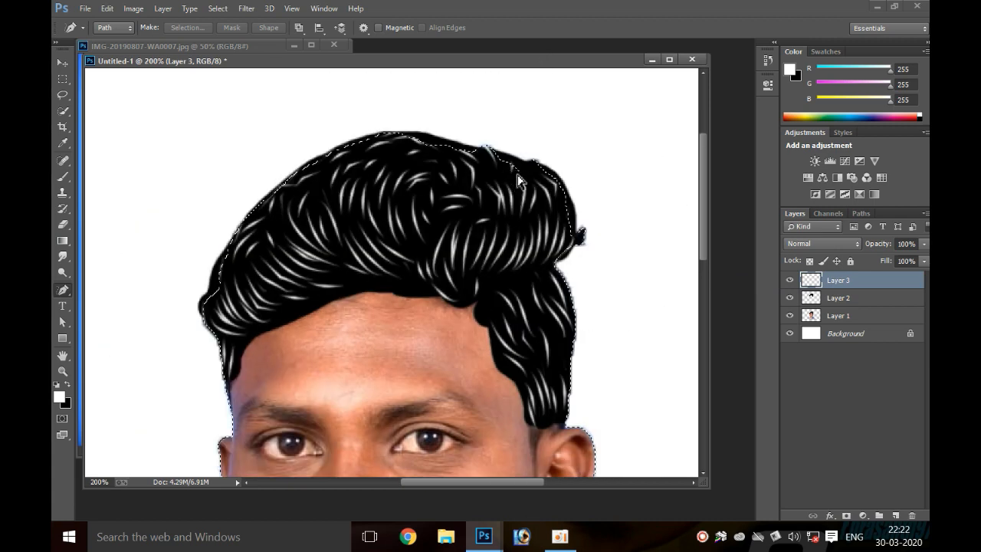
{"action": "left_click_drag", "start_coordinate": [414, 292], "coordinate": [406, 300]}
{"action": "scroll", "coordinate": [447, 307], "scroll_direction": "down", "scroll_amount": 2}
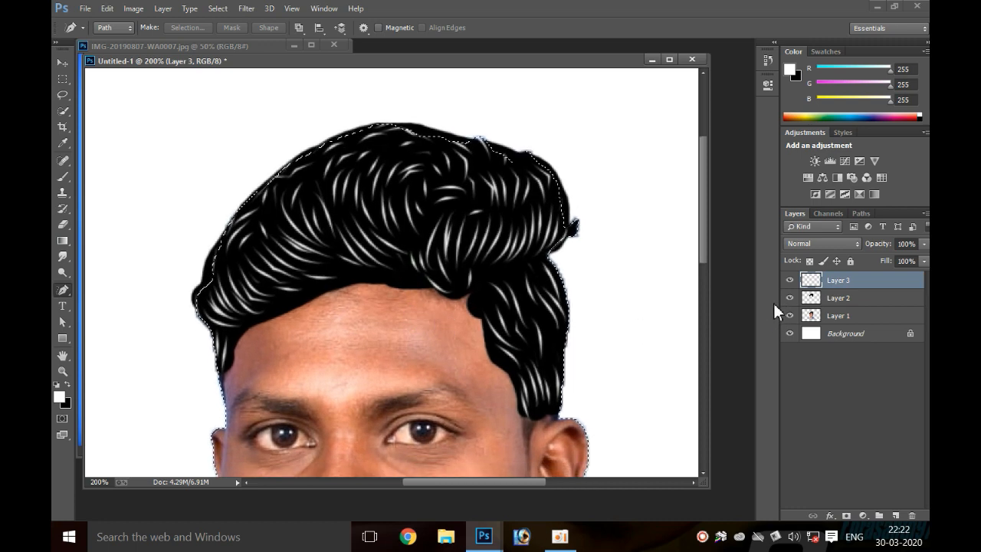
- Add a new layer above Layer 3 and load Layer 3's strands as a selection
{"action": "left_click", "coordinate": [898, 517]}
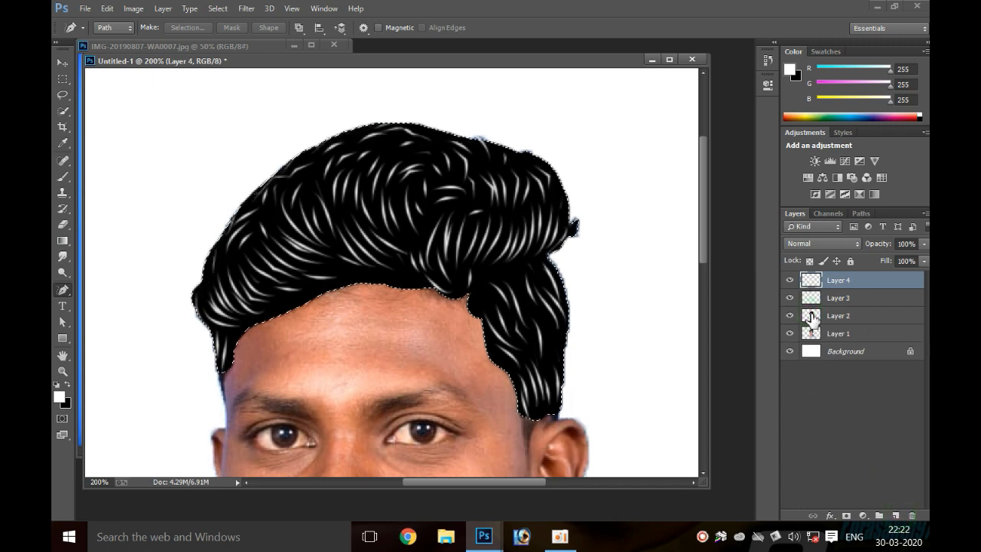
{"action": "left_click", "coordinate": [811, 299], "text": "ctrl"}
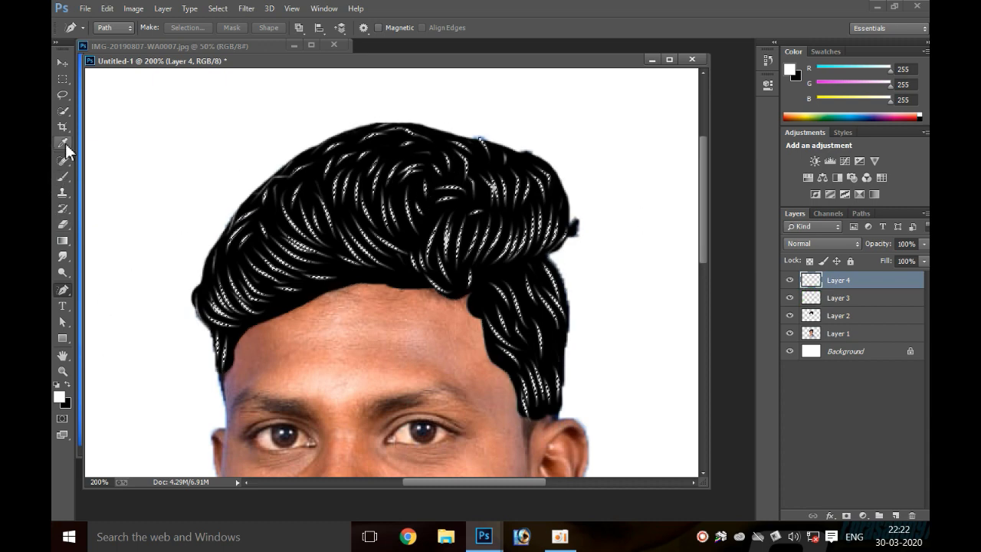
- Set up the Brush tool with a size of 80 and a flow of 80%
{"action": "left_click", "coordinate": [63, 176]}
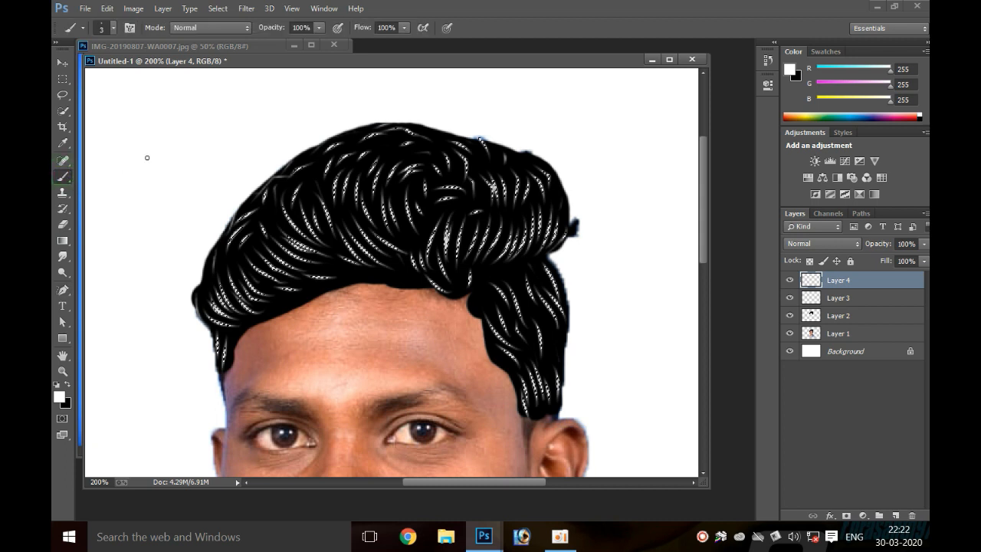
{"action": "key", "text": "bracketright"}
{"action": "key", "text": "bracketright"}
{"action": "key", "text": "bracketright"}
{"action": "key", "text": "bracketright"}
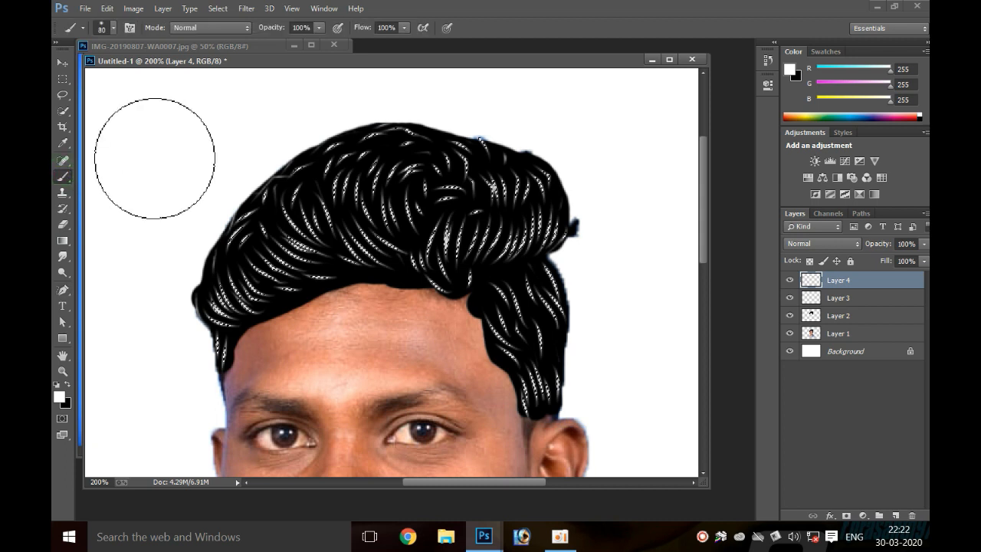
{"action": "left_click", "coordinate": [112, 27]}
{"action": "left_click", "coordinate": [112, 28]}
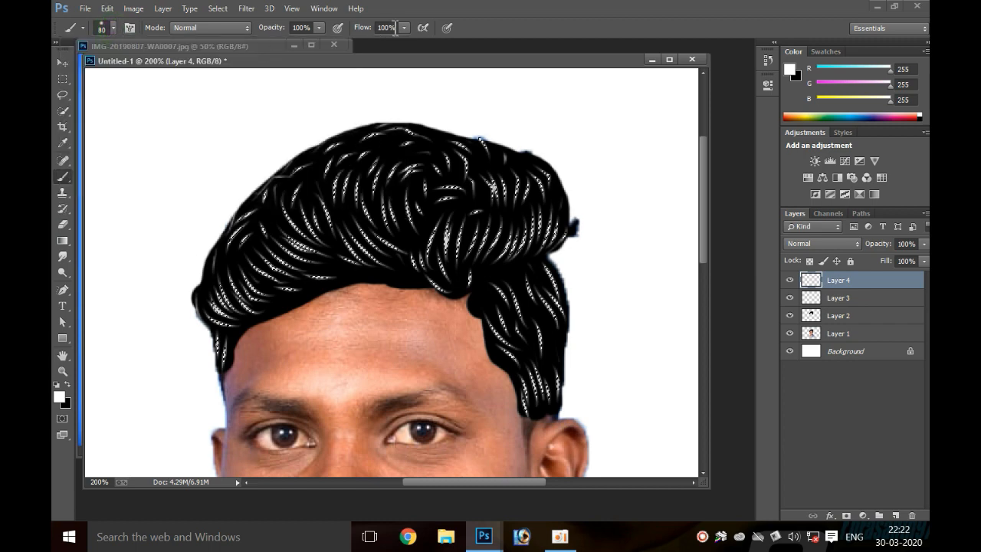
{"action": "left_click", "coordinate": [319, 28]}
{"action": "left_click", "coordinate": [403, 27]}
{"action": "left_click_drag", "start_coordinate": [394, 46], "coordinate": [392, 46]}
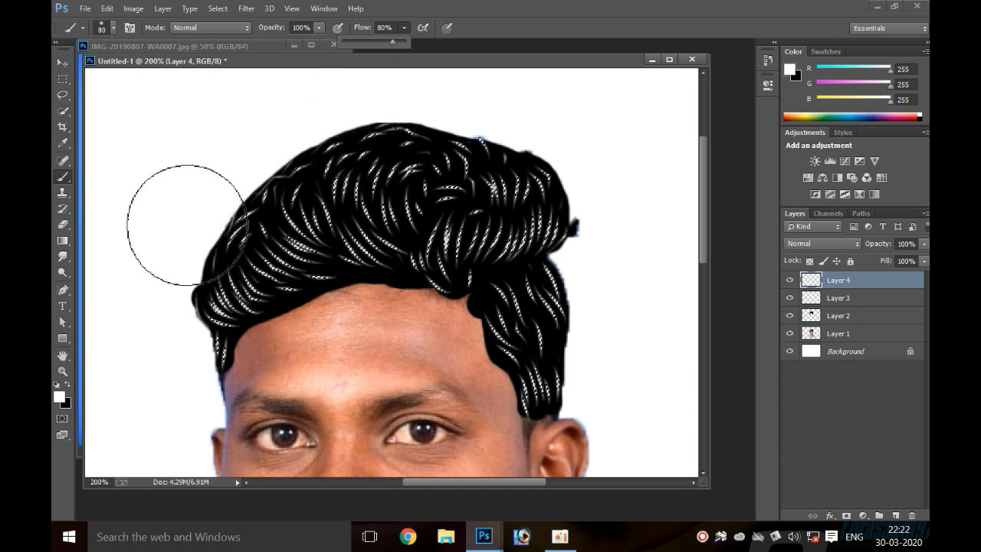
- Set the foreground color to magenta ff00f0 and brush it over Layer 3's selected strands along the hair's left and top edge
{"action": "left_click", "coordinate": [60, 395]}
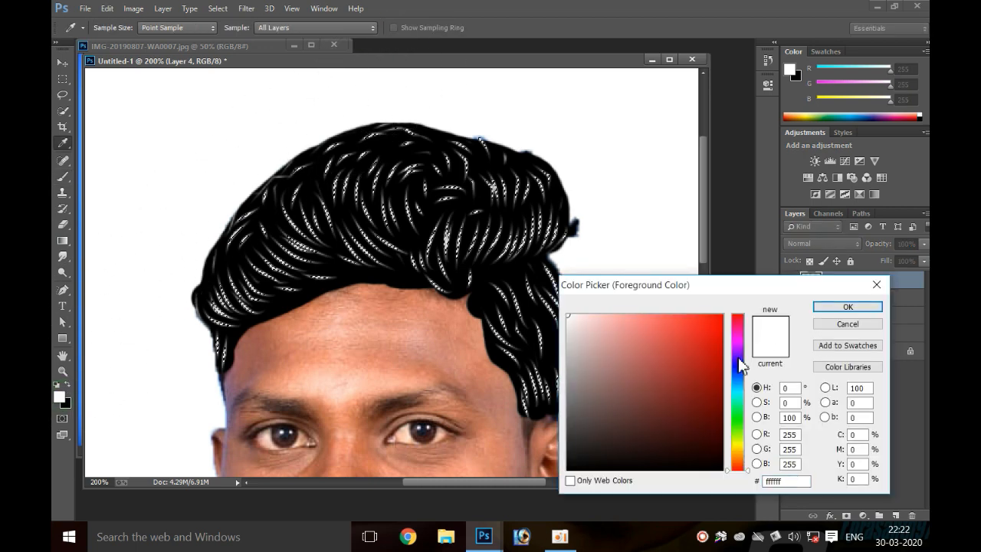
{"action": "left_click_drag", "start_coordinate": [739, 365], "coordinate": [740, 340]}
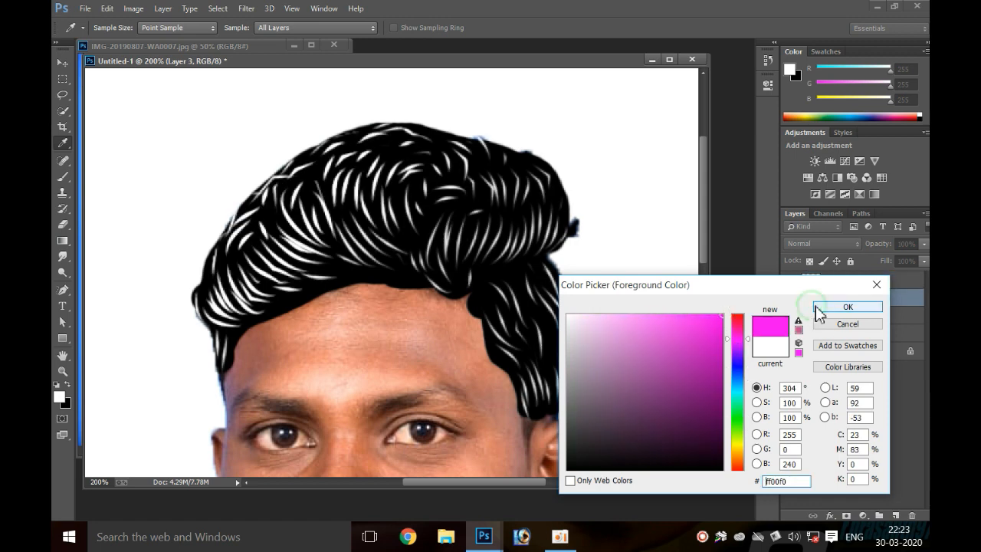
{"action": "left_click", "coordinate": [821, 308]}
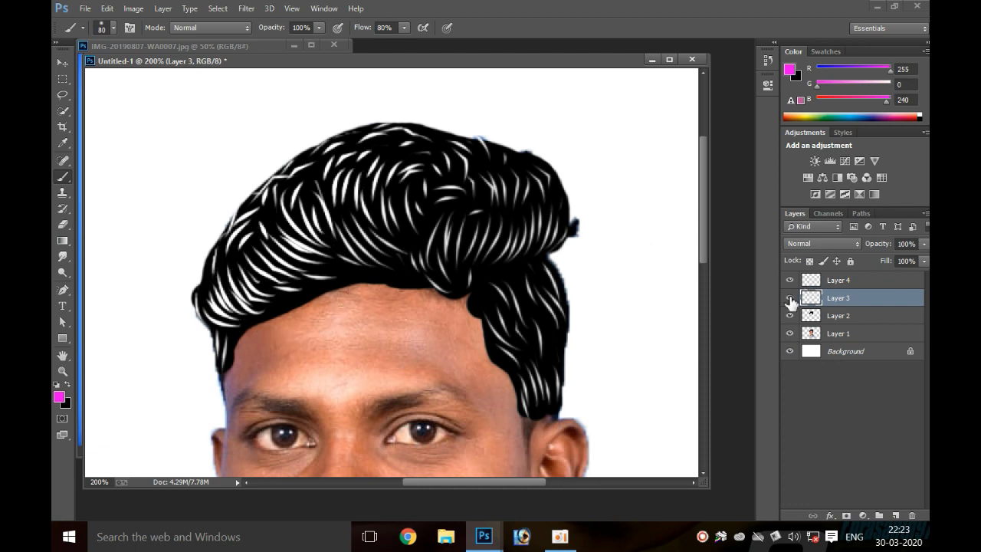
{"action": "left_click", "coordinate": [811, 297], "text": "ctrl"}
{"action": "mouse_move", "coordinate": [205, 323]}
{"action": "left_mouse_down"}
{"action": "mouse_move", "coordinate": [217, 283]}
{"action": "mouse_move", "coordinate": [284, 201]}
{"action": "mouse_move", "coordinate": [439, 148]}
{"action": "left_mouse_up"}
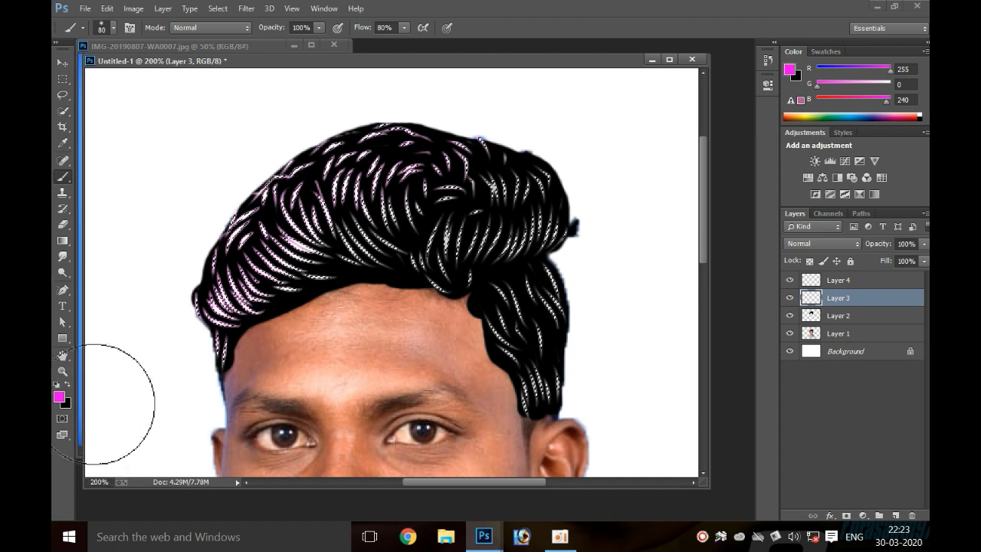
- Change the foreground color to light blue 00ccff and brush it over the selected strands along the lower front of the hair
{"action": "left_click", "coordinate": [59, 397]}
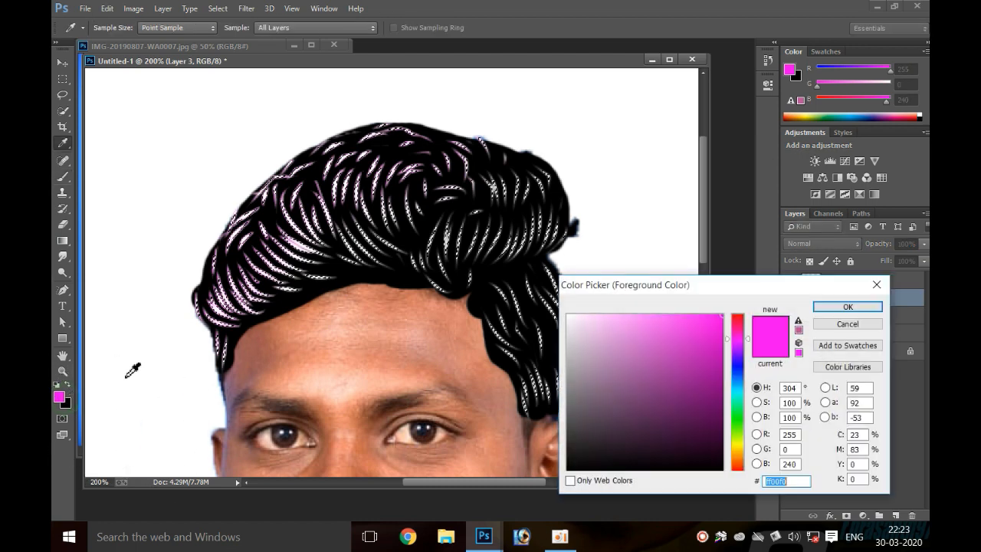
{"action": "left_click", "coordinate": [740, 395]}
{"action": "left_click_drag", "start_coordinate": [712, 344], "coordinate": [725, 319]}
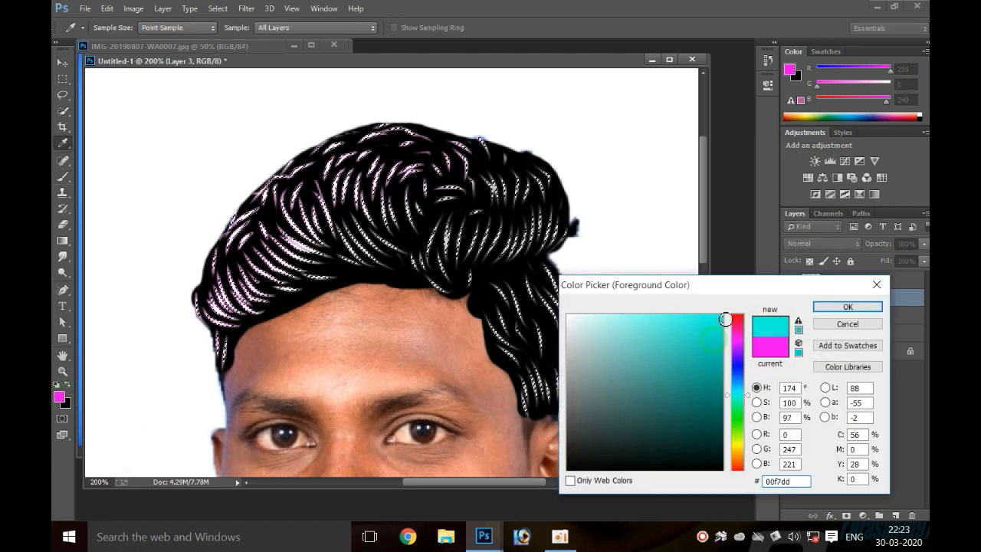
{"action": "left_click_drag", "start_coordinate": [743, 389], "coordinate": [744, 387]}
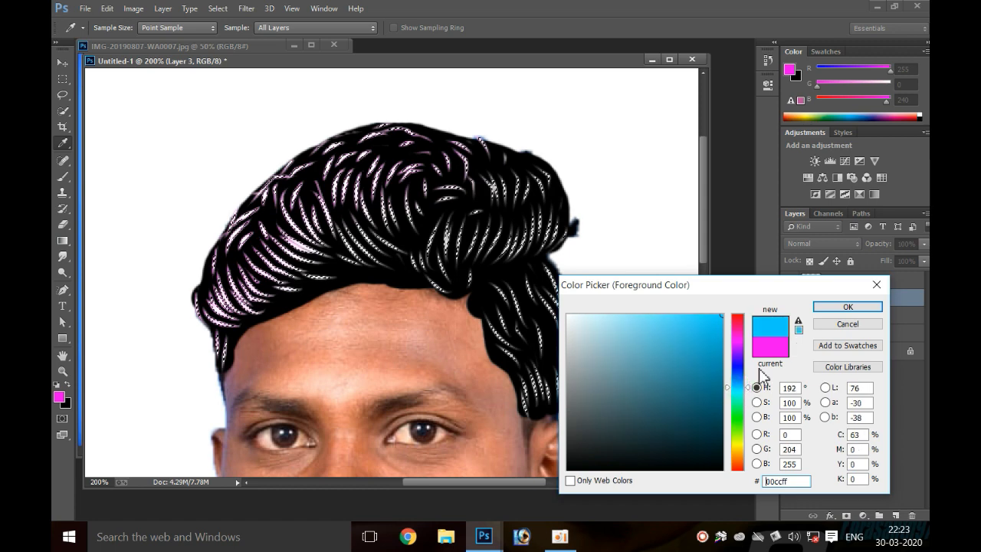
{"action": "left_click", "coordinate": [847, 308]}
{"action": "mouse_move", "coordinate": [293, 268]}
{"action": "left_mouse_down"}
{"action": "mouse_move", "coordinate": [352, 223]}
{"action": "mouse_move", "coordinate": [435, 199]}
{"action": "mouse_move", "coordinate": [435, 247]}
{"action": "mouse_move", "coordinate": [350, 262]}
{"action": "mouse_move", "coordinate": [251, 297]}
{"action": "mouse_move", "coordinate": [202, 329]}
{"action": "left_mouse_up"}
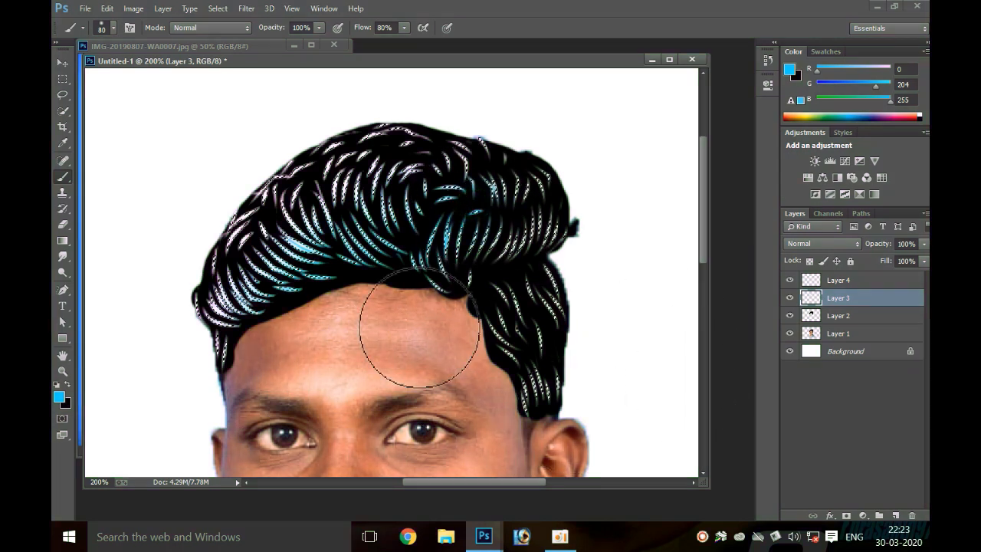
- Change the foreground color to green 06ff00 and brush it over the selected strands on the image's right side of the hair
{"action": "left_click", "coordinate": [60, 399]}
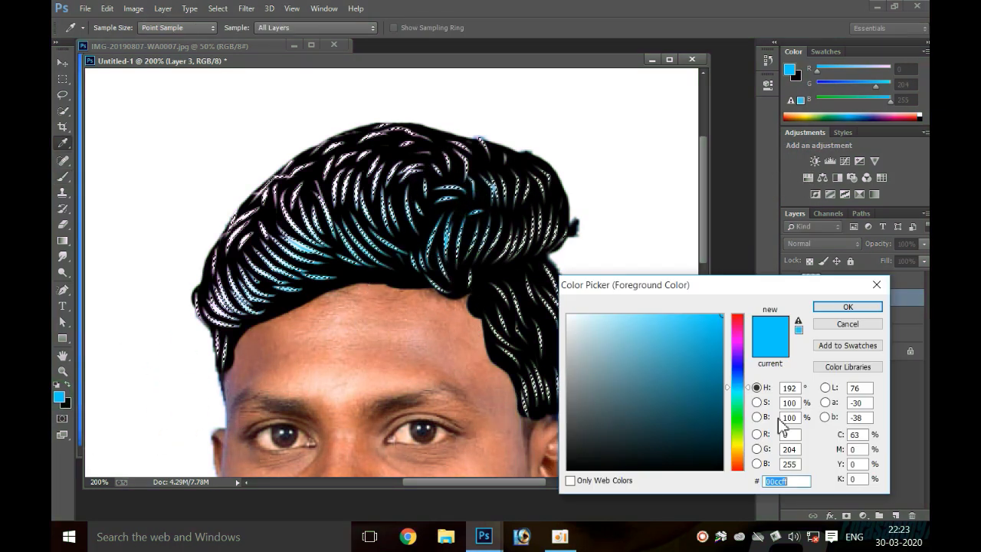
{"action": "left_click", "coordinate": [734, 419]}
{"action": "left_click", "coordinate": [820, 308]}
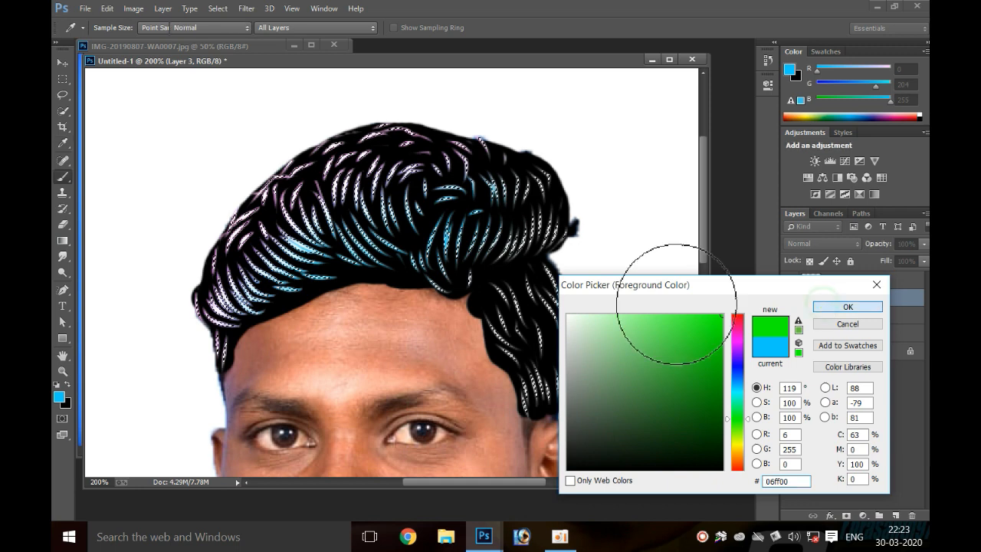
{"action": "mouse_move", "coordinate": [523, 176]}
{"action": "left_mouse_down"}
{"action": "mouse_move", "coordinate": [540, 204]}
{"action": "mouse_move", "coordinate": [556, 281]}
{"action": "mouse_move", "coordinate": [540, 394]}
{"action": "mouse_move", "coordinate": [526, 353]}
{"action": "mouse_move", "coordinate": [483, 316]}
{"action": "left_mouse_up"}
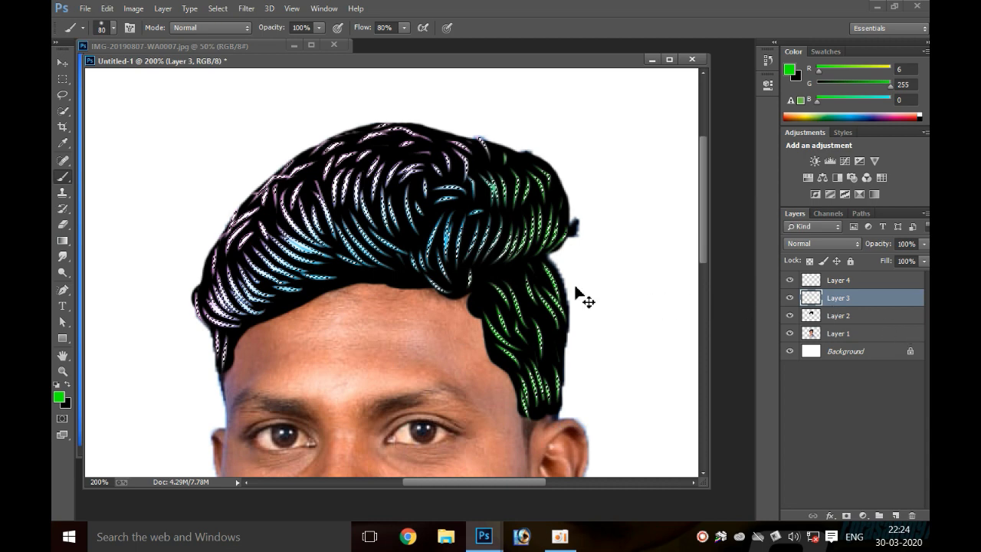
{"action": "right_click", "coordinate": [519, 239]}
{"action": "left_click", "coordinate": [398, 244]}
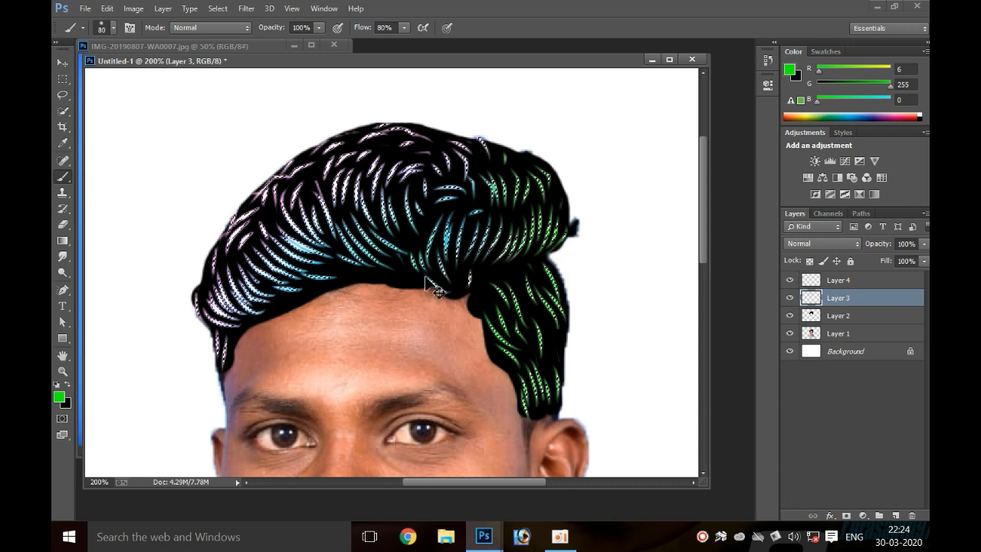
- Deselect the strands and examine the hair coloring on the whole portrait and up close
{"action": "key", "text": "ctrl+minus"}
{"action": "key", "text": "ctrl+minus"}
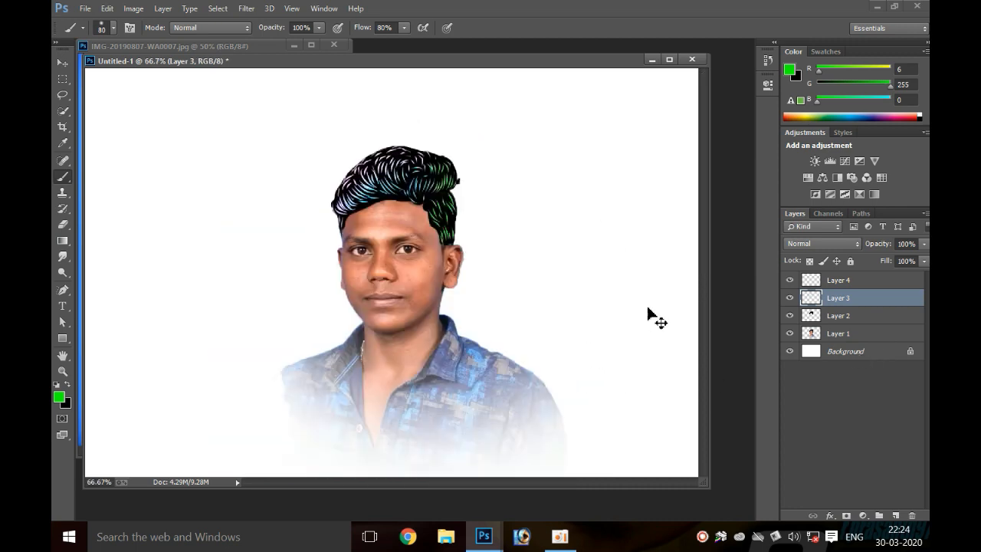
{"action": "key", "text": "ctrl+plus"}
{"action": "key", "text": "ctrl+plus"}
{"action": "left_click_drag", "start_coordinate": [396, 206], "coordinate": [391, 350]}
{"action": "key", "text": "ctrl+plus"}
{"action": "key", "text": "ctrl+minus"}
{"action": "key", "text": "ctrl+minus"}
{"action": "key", "text": "ctrl+plus"}
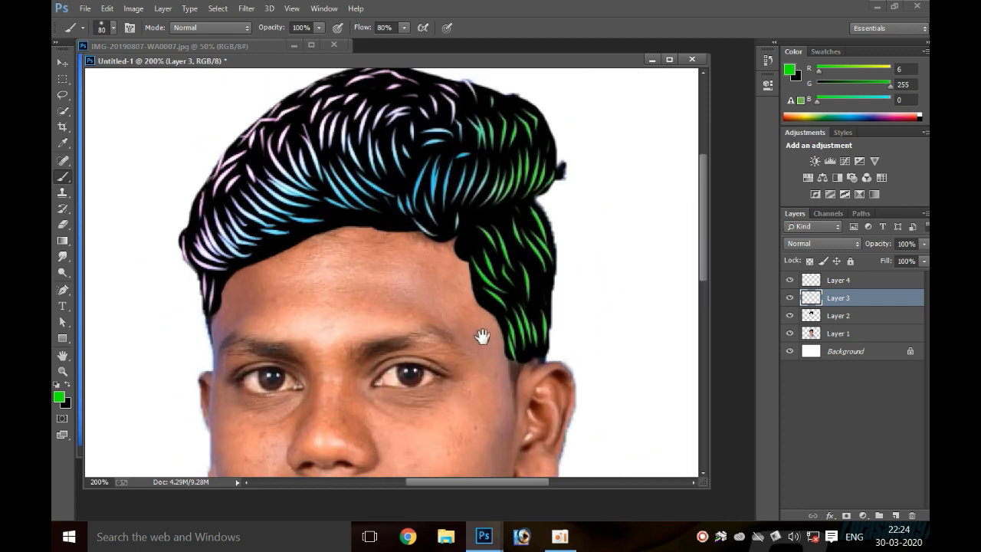
{"action": "left_click_drag", "start_coordinate": [482, 337], "coordinate": [478, 366]}
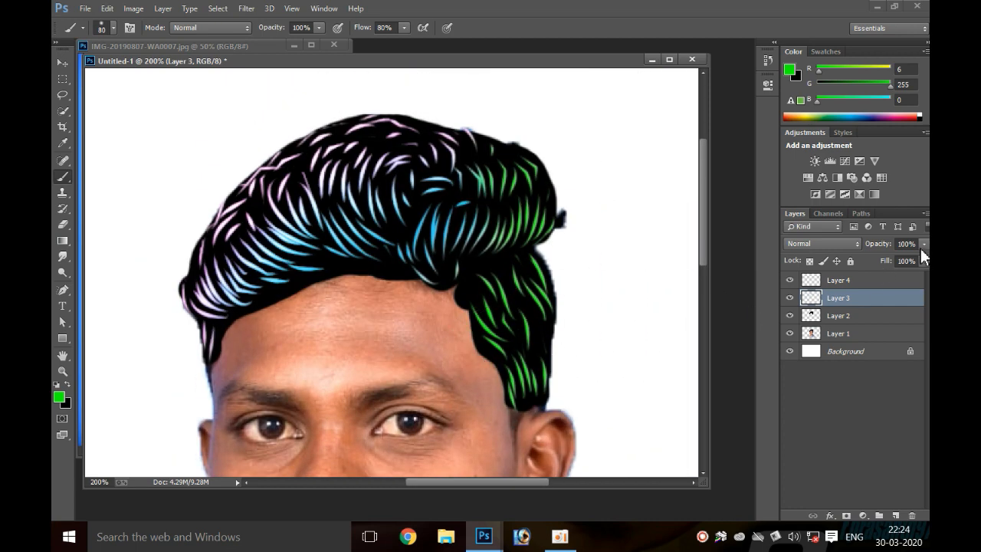
- Keep Layer 3 at 100% opacity and soften its colored strands with a 0.5-pixel Gaussian Blur
{"action": "left_click", "coordinate": [921, 245]}
{"action": "left_click_drag", "start_coordinate": [892, 258], "coordinate": [927, 258]}
{"action": "left_click", "coordinate": [246, 8]}
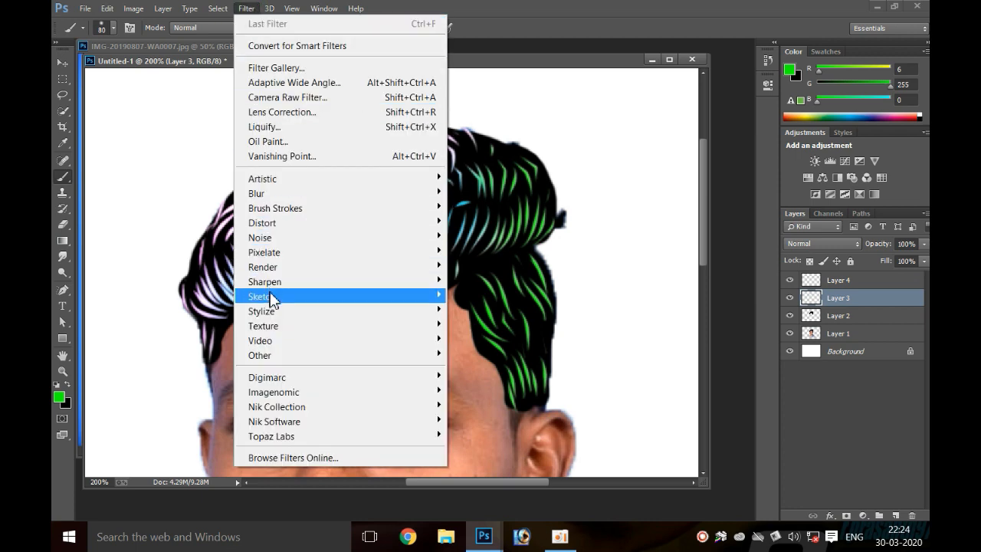
{"action": "mouse_move", "coordinate": [284, 194]}
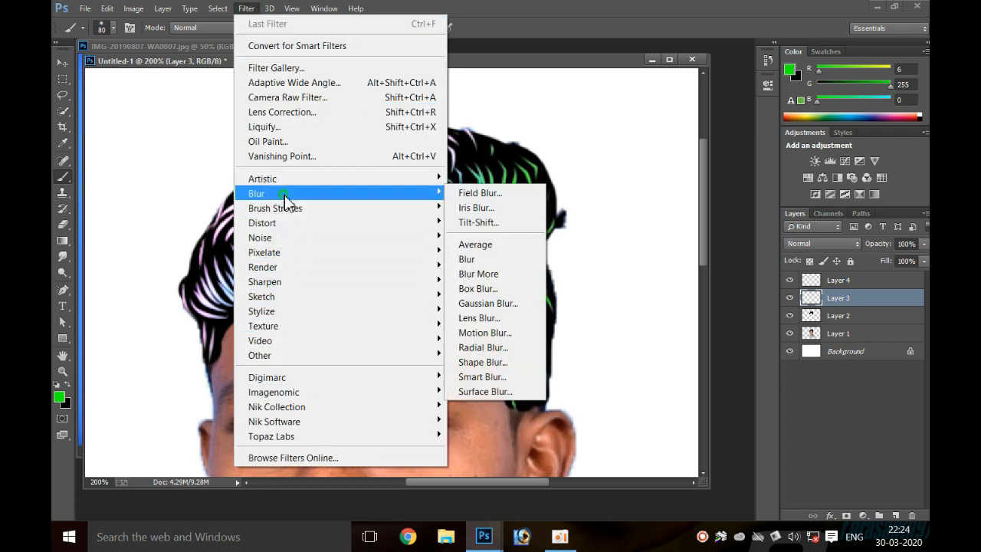
{"action": "left_click", "coordinate": [495, 305]}
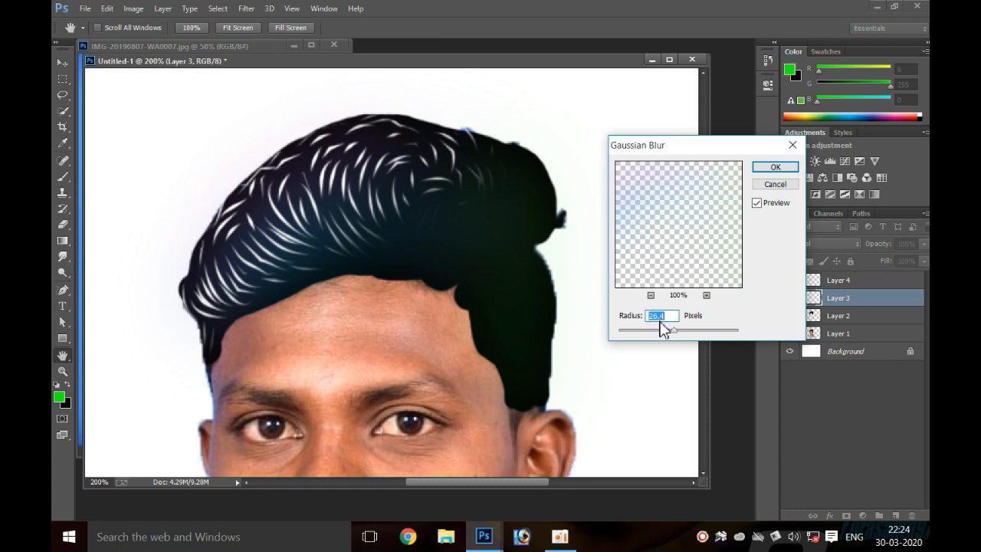
{"action": "left_click_drag", "start_coordinate": [645, 334], "coordinate": [622, 331]}
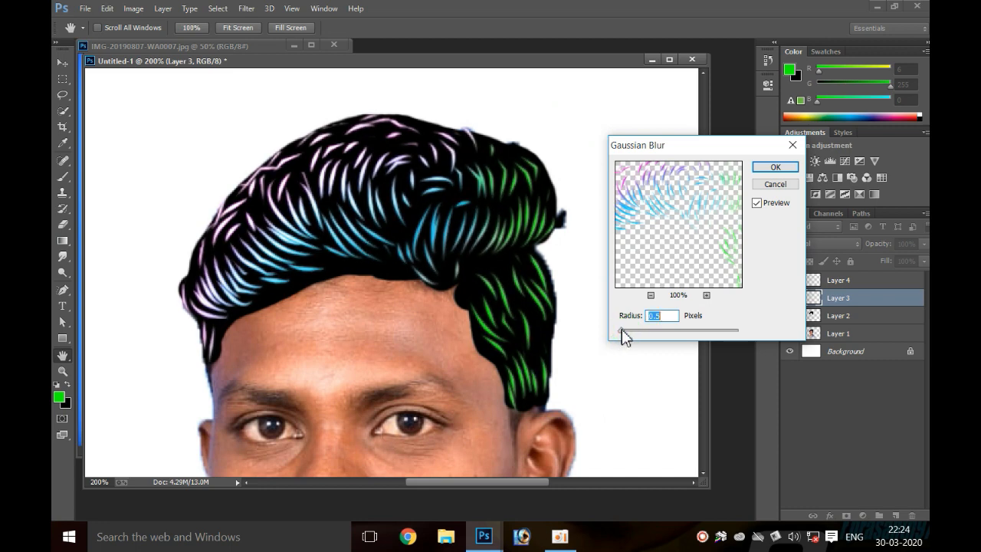
{"action": "left_click", "coordinate": [775, 167]}
- Reselect Layer 3's strands, brush pink (RGB 255, 0, 210) over the left and top ones, and clear the selection
{"action": "key", "text": "b"}
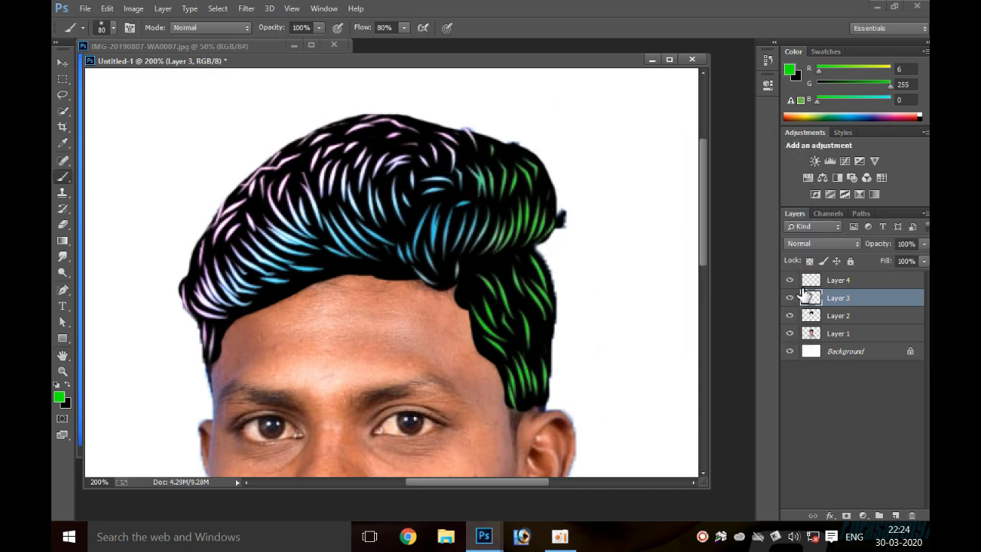
{"action": "left_click", "coordinate": [810, 299], "text": "ctrl"}
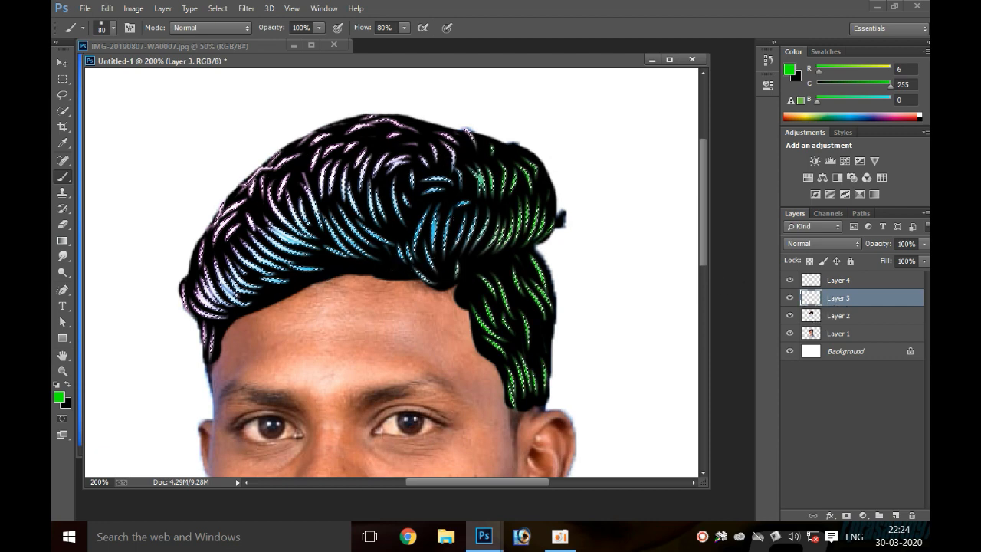
{"action": "left_click", "coordinate": [59, 396]}
{"action": "left_click_drag", "start_coordinate": [740, 372], "coordinate": [744, 338]}
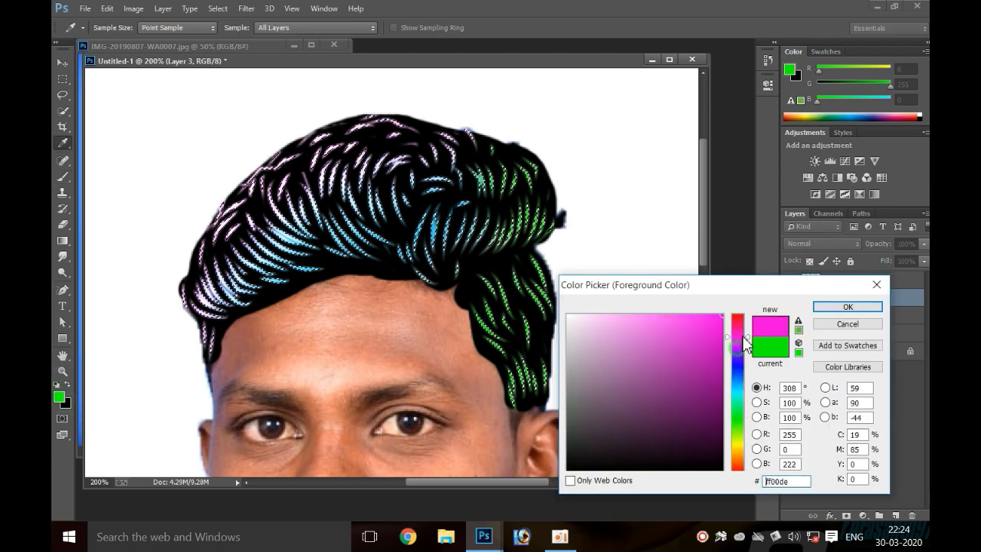
{"action": "left_click", "coordinate": [845, 308]}
{"action": "key", "text": "b"}
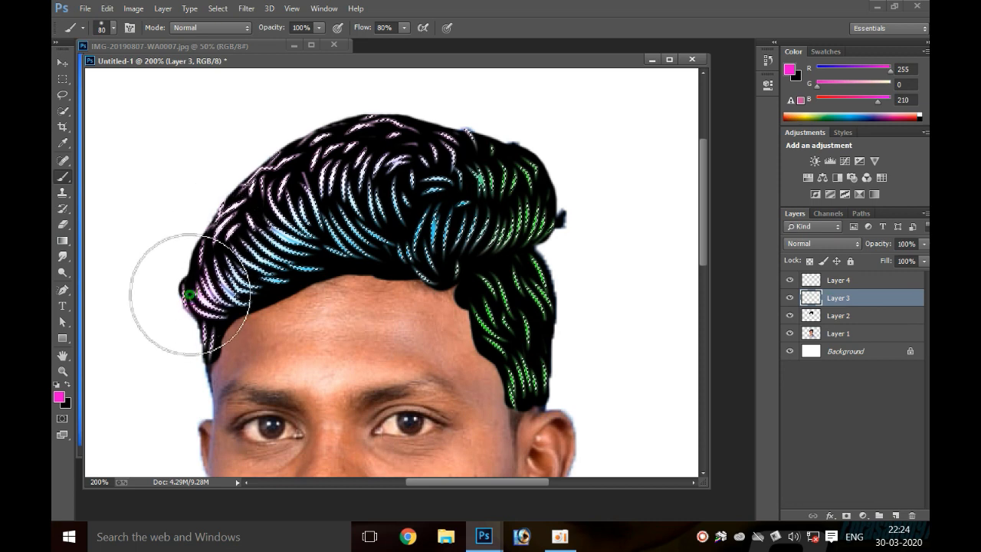
{"action": "mouse_move", "coordinate": [190, 312]}
{"action": "left_mouse_down"}
{"action": "mouse_move", "coordinate": [226, 221]}
{"action": "mouse_move", "coordinate": [321, 171]}
{"action": "left_mouse_up"}
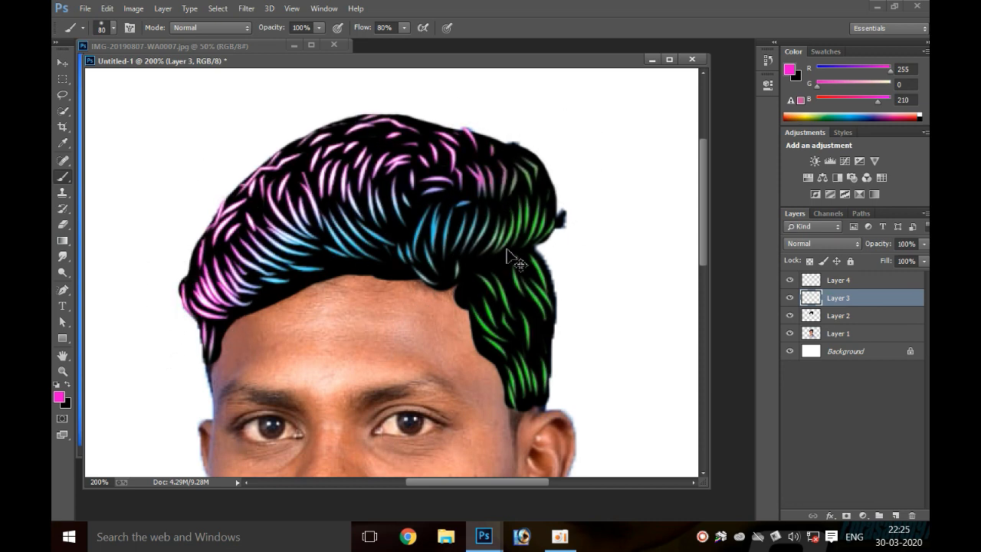
{"action": "key", "text": "ctrl+minus"}
{"action": "key", "text": "ctrl+minus"}
{"action": "key", "text": "ctrl+plus"}
{"action": "key", "text": "ctrl+plus"}
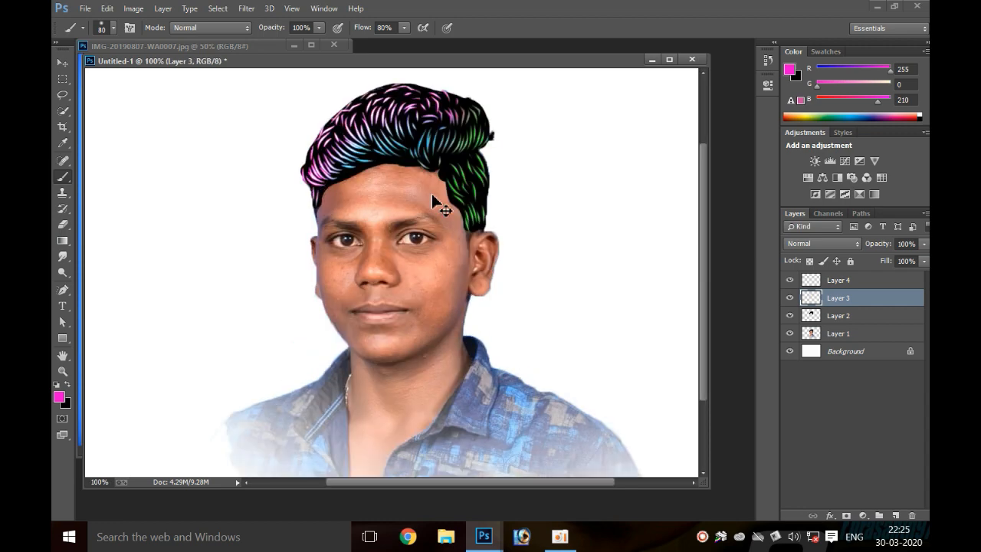
- Set up the Smudge tool with a textured brush tip at size 30 and 85% strength for work on the hair
{"action": "left_click_drag", "start_coordinate": [431, 167], "coordinate": [404, 416]}
{"action": "left_click", "coordinate": [63, 256]}
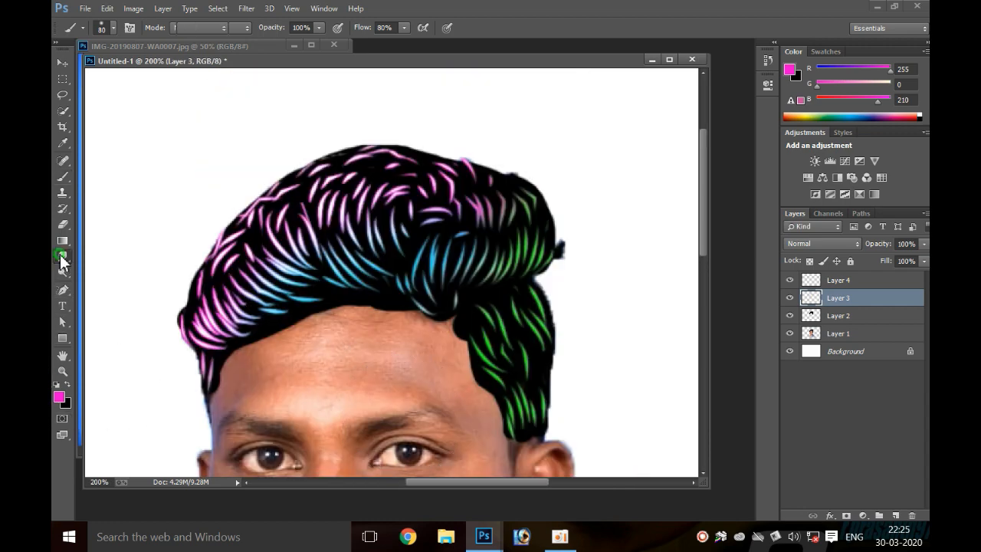
{"action": "right_click", "coordinate": [297, 221]}
{"action": "left_click_drag", "start_coordinate": [614, 316], "coordinate": [617, 380]}
{"action": "left_click", "coordinate": [551, 304]}
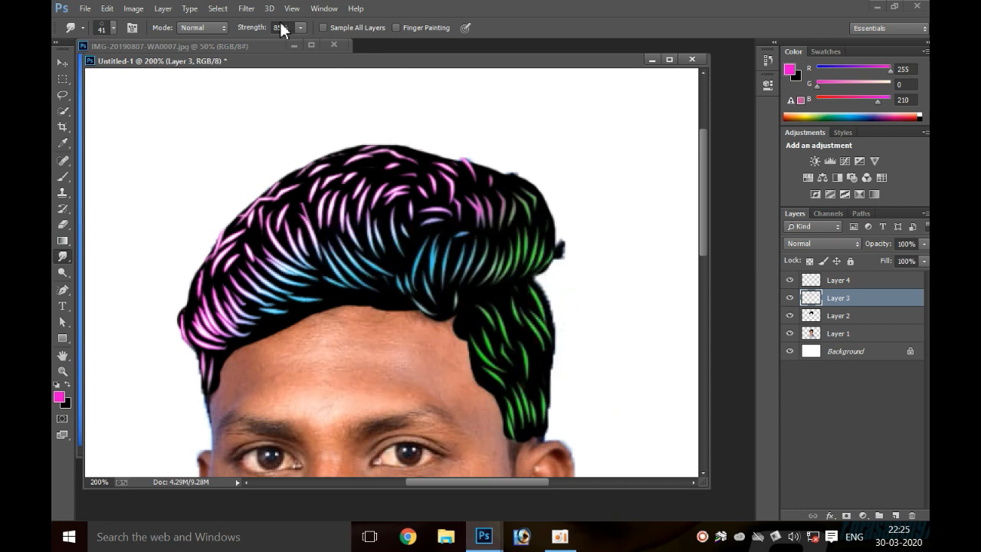
{"action": "key", "text": "ctrl+plus"}
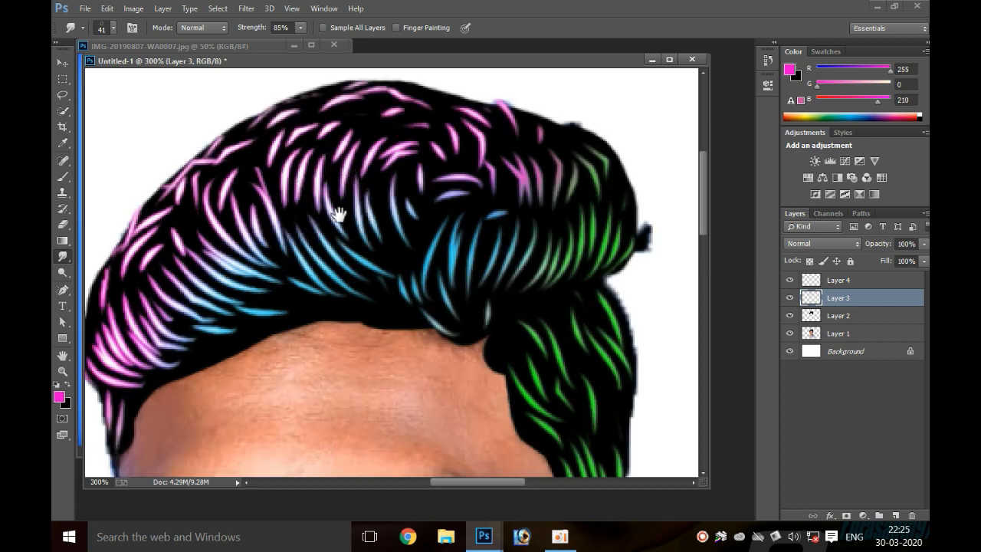
{"action": "key", "text": "ctrl+minus"}
{"action": "key", "text": "bracketleft"}
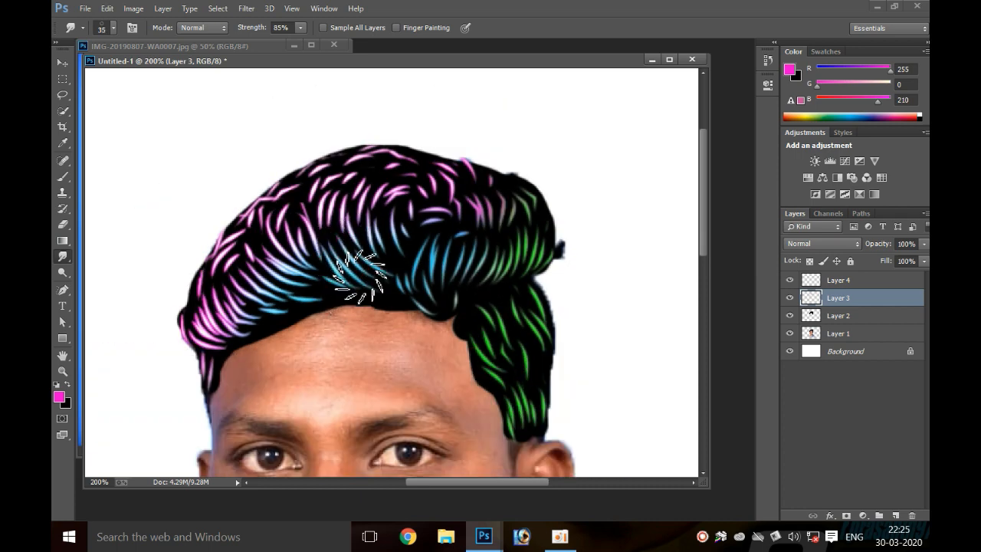
{"action": "key", "text": "ctrl+plus"}
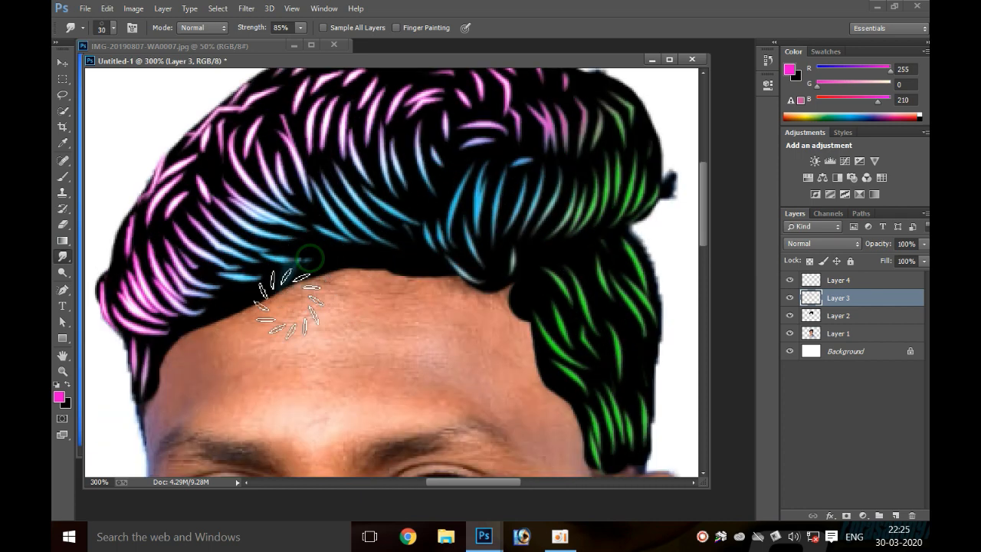
- Smudge Layer 2's black hair outward along the forehead and the temple on the image's right into fine wisps
{"action": "left_click", "coordinate": [816, 314]}
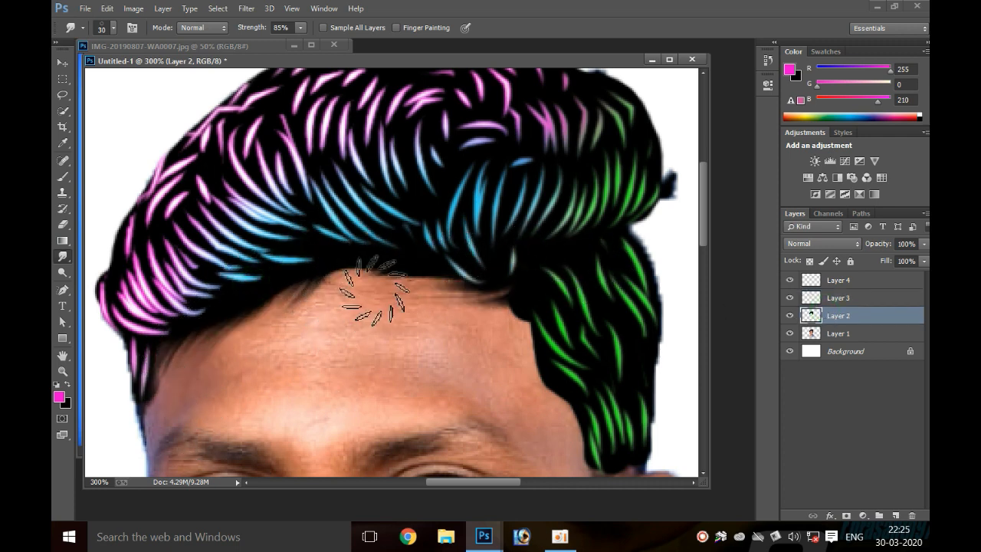
{"action": "left_click_drag", "start_coordinate": [590, 346], "coordinate": [447, 289]}
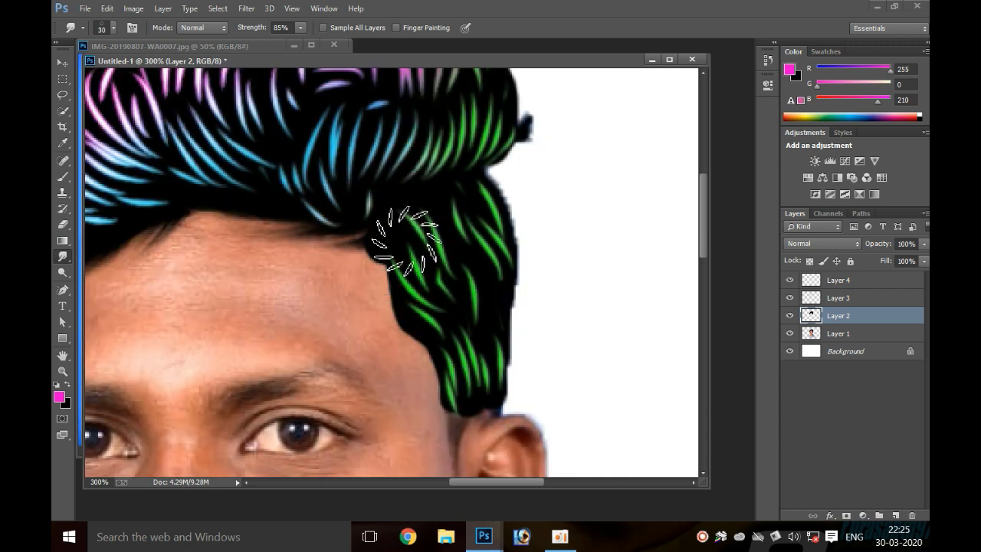
{"action": "mouse_move", "coordinate": [399, 237]}
{"action": "left_mouse_down"}
{"action": "mouse_move", "coordinate": [396, 288]}
{"action": "mouse_move", "coordinate": [450, 342]}
{"action": "left_mouse_up"}
{"action": "mouse_move", "coordinate": [400, 225]}
{"action": "left_mouse_down"}
{"action": "mouse_move", "coordinate": [414, 333]}
{"action": "mouse_move", "coordinate": [432, 332]}
{"action": "mouse_move", "coordinate": [419, 245]}
{"action": "mouse_move", "coordinate": [382, 238]}
{"action": "mouse_move", "coordinate": [405, 350]}
{"action": "left_mouse_up"}
{"action": "mouse_move", "coordinate": [376, 219]}
{"action": "left_mouse_down"}
{"action": "mouse_move", "coordinate": [421, 329]}
{"action": "mouse_move", "coordinate": [436, 331]}
{"action": "mouse_move", "coordinate": [431, 418]}
{"action": "mouse_move", "coordinate": [573, 416]}
{"action": "mouse_move", "coordinate": [573, 442]}
{"action": "left_mouse_up"}
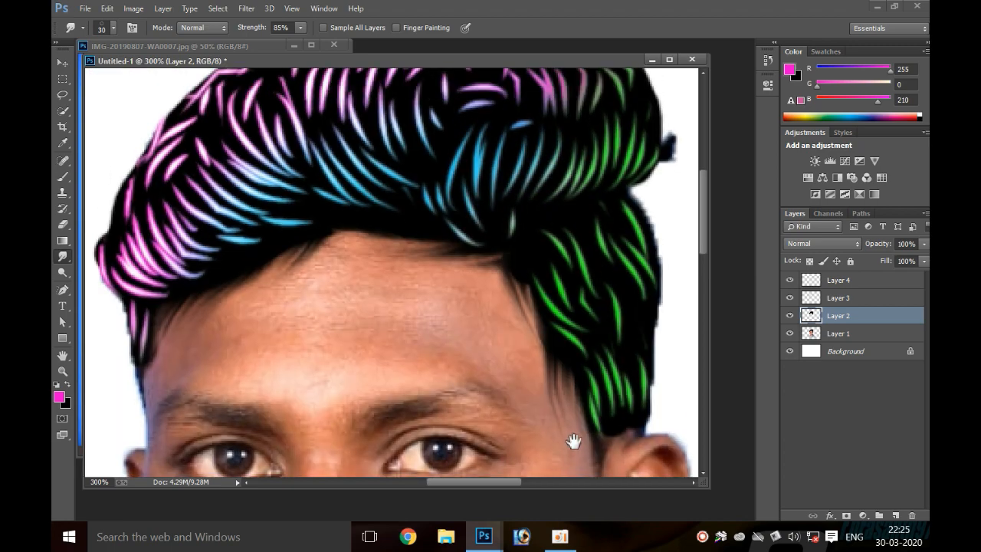
{"action": "scroll", "coordinate": [573, 442], "scroll_direction": "down", "scroll_amount": 3}
{"action": "scroll", "coordinate": [498, 357], "scroll_direction": "up", "scroll_amount": 2}
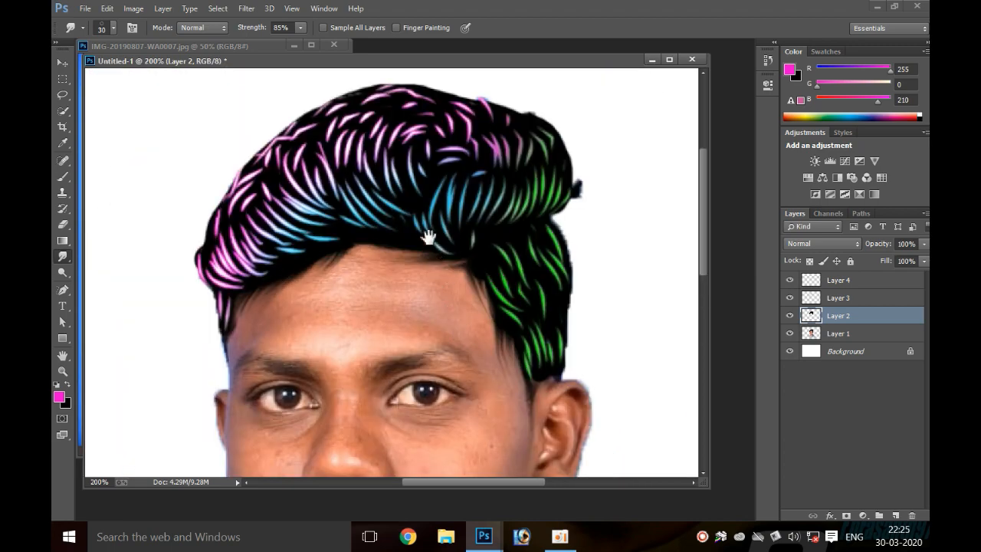
- Smudge short wisps from the hair's outer edge on the image's right, undoing the overlong stroke
{"action": "left_click_drag", "start_coordinate": [429, 237], "coordinate": [420, 271]}
{"action": "scroll", "coordinate": [433, 272], "scroll_direction": "up", "scroll_amount": 1}
{"action": "mouse_move", "coordinate": [448, 222]}
{"action": "left_mouse_down"}
{"action": "mouse_move", "coordinate": [263, 306]}
{"action": "mouse_move", "coordinate": [278, 302]}
{"action": "left_mouse_up"}
{"action": "left_click_drag", "start_coordinate": [458, 297], "coordinate": [357, 105]}
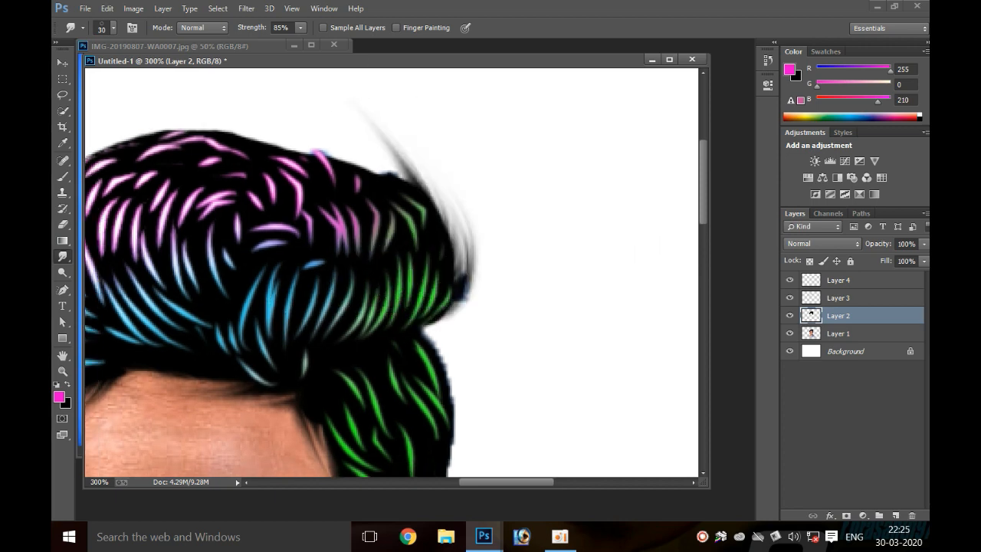
{"action": "key", "text": "ctrl+z"}
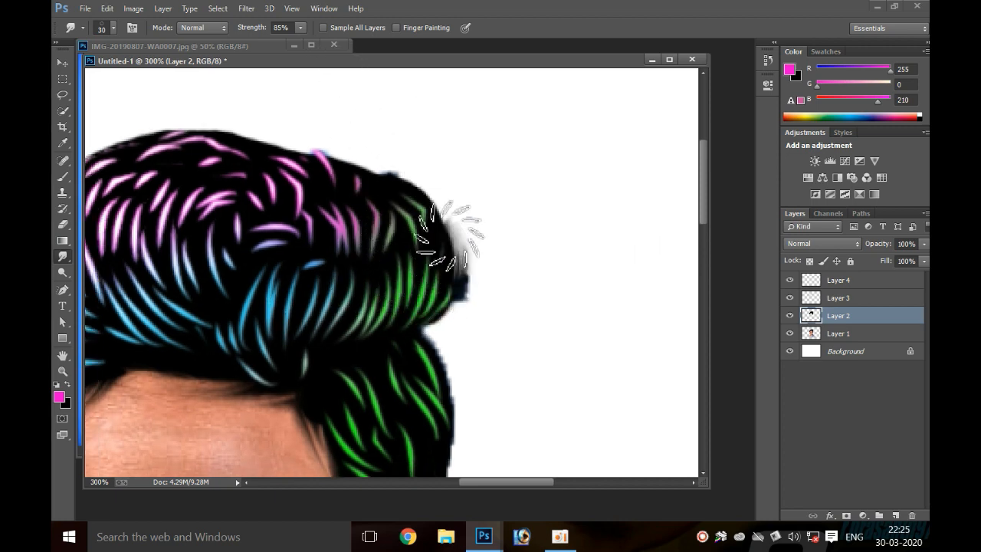
{"action": "left_click_drag", "start_coordinate": [448, 236], "coordinate": [424, 200]}
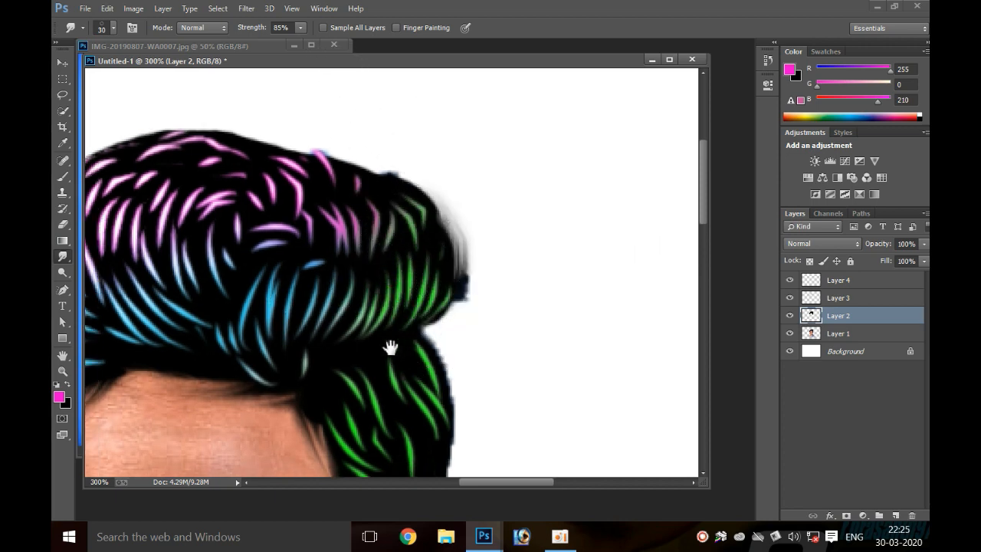
- Smudge the hair's outer edge across the top and down the image's left side into soft wisps on Layer 2
{"action": "mouse_move", "coordinate": [390, 347]}
{"action": "left_mouse_down"}
{"action": "mouse_move", "coordinate": [404, 265]}
{"action": "mouse_move", "coordinate": [470, 337]}
{"action": "left_mouse_up"}
{"action": "mouse_move", "coordinate": [387, 101]}
{"action": "left_mouse_down"}
{"action": "mouse_move", "coordinate": [442, 324]}
{"action": "mouse_move", "coordinate": [440, 308]}
{"action": "left_mouse_up"}
{"action": "mouse_move", "coordinate": [490, 361]}
{"action": "left_mouse_down"}
{"action": "mouse_move", "coordinate": [466, 314]}
{"action": "mouse_move", "coordinate": [407, 290]}
{"action": "mouse_move", "coordinate": [406, 338]}
{"action": "mouse_move", "coordinate": [350, 275]}
{"action": "left_mouse_up"}
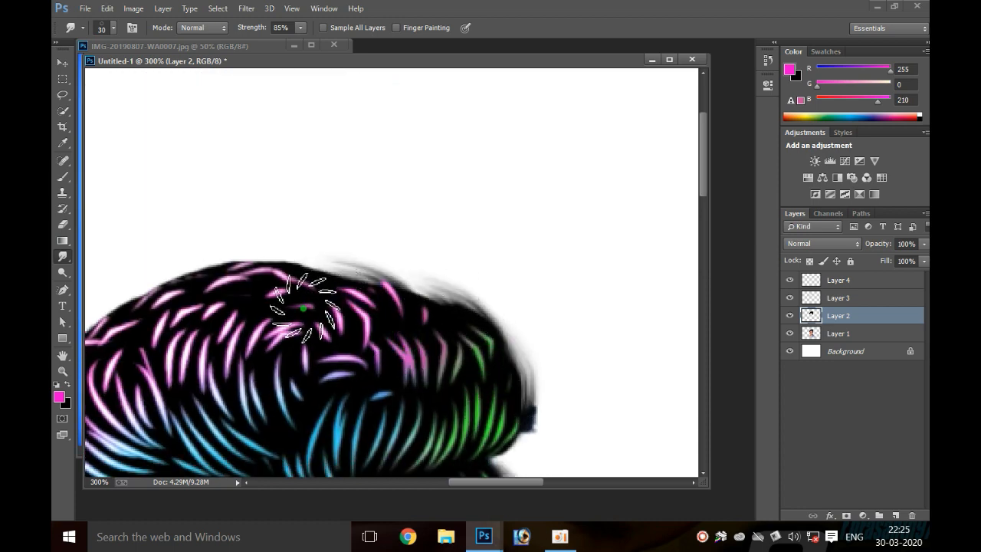
{"action": "left_click_drag", "start_coordinate": [302, 304], "coordinate": [220, 264]}
{"action": "mouse_move", "coordinate": [222, 314]}
{"action": "left_mouse_down"}
{"action": "mouse_move", "coordinate": [415, 284]}
{"action": "mouse_move", "coordinate": [287, 297]}
{"action": "left_mouse_up"}
{"action": "mouse_move", "coordinate": [241, 374]}
{"action": "left_mouse_down"}
{"action": "mouse_move", "coordinate": [301, 275]}
{"action": "mouse_move", "coordinate": [245, 270]}
{"action": "left_mouse_up"}
{"action": "left_click_drag", "start_coordinate": [261, 313], "coordinate": [310, 224]}
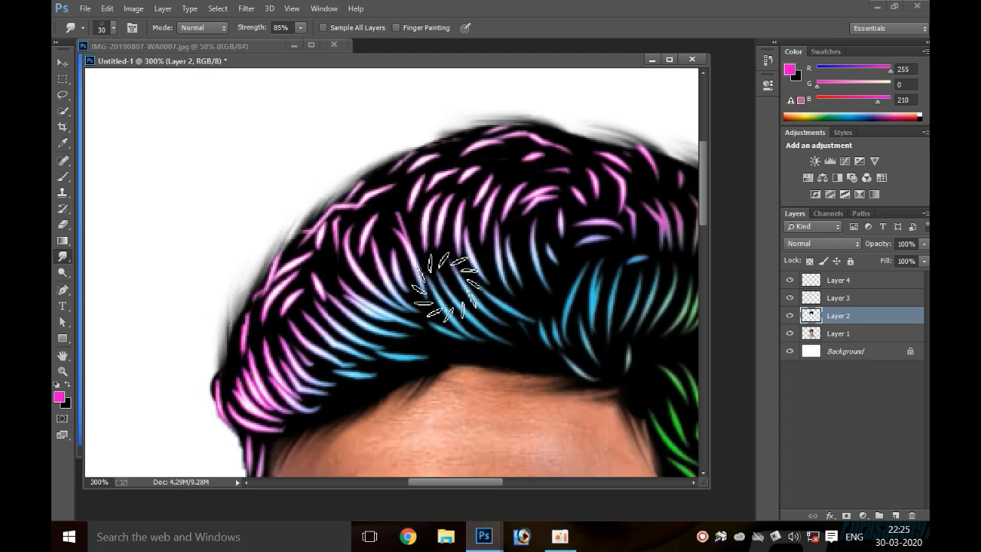
- Examine the smudged hair edges against the face on the whole portrait and up close
{"action": "key", "text": "ctrl+minus"}
{"action": "key", "text": "ctrl+minus"}
{"action": "key", "text": "ctrl+minus"}
{"action": "key", "text": "ctrl+plus"}
{"action": "key", "text": "ctrl+plus"}
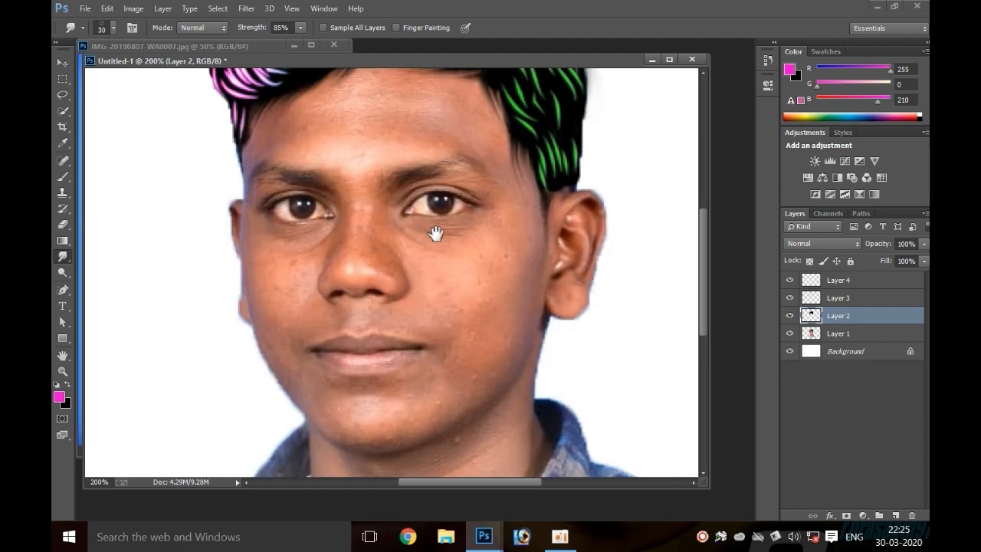
{"action": "left_click_drag", "start_coordinate": [434, 230], "coordinate": [444, 429]}
{"action": "left_click_drag", "start_coordinate": [460, 252], "coordinate": [411, 265]}
{"action": "key", "text": "ctrl+minus"}
{"action": "key", "text": "ctrl+plus"}
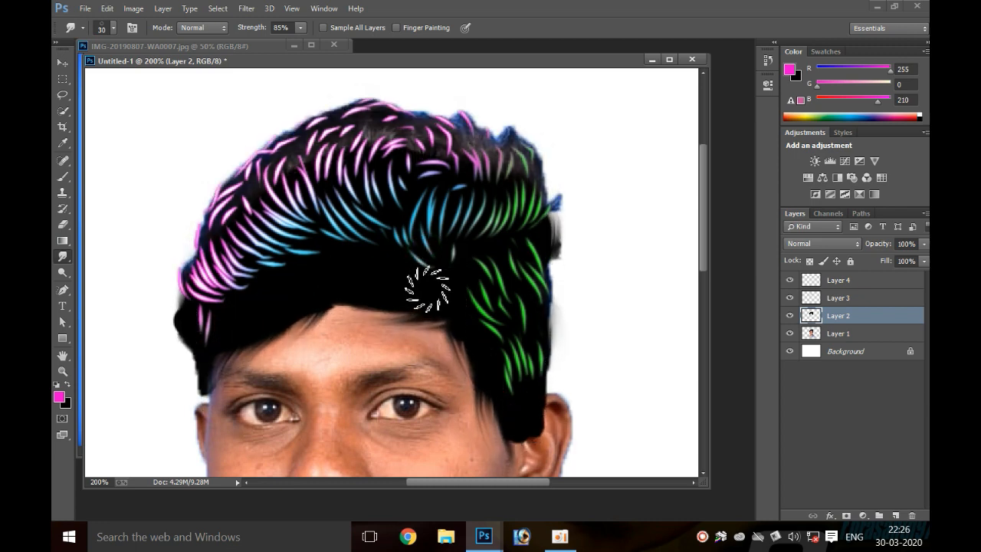
- Select Layers 1 through 4 together and start closing the Untitled-1 document
{"action": "left_click", "coordinate": [838, 332], "text": "ctrl"}
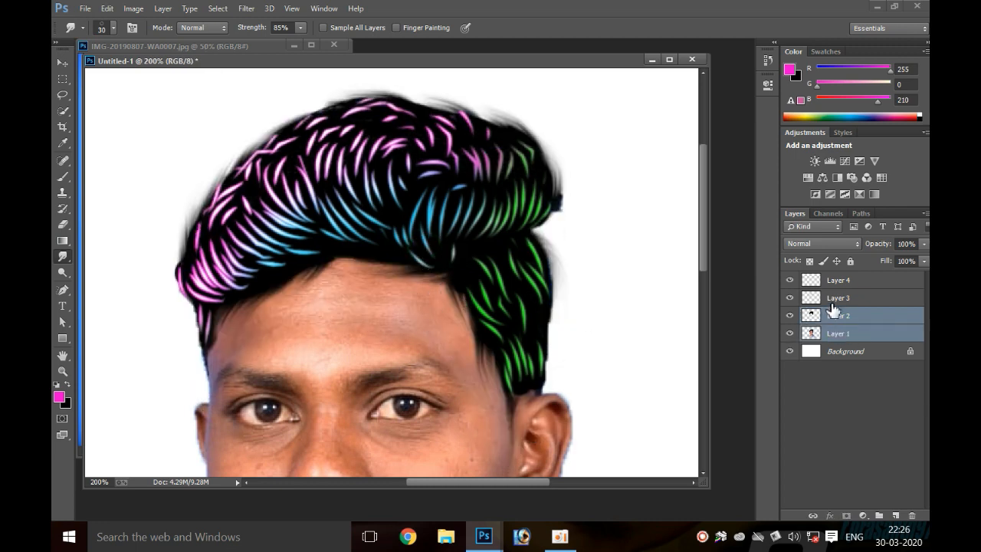
{"action": "left_click", "coordinate": [832, 299], "text": "ctrl"}
{"action": "left_click", "coordinate": [835, 287], "text": "ctrl"}
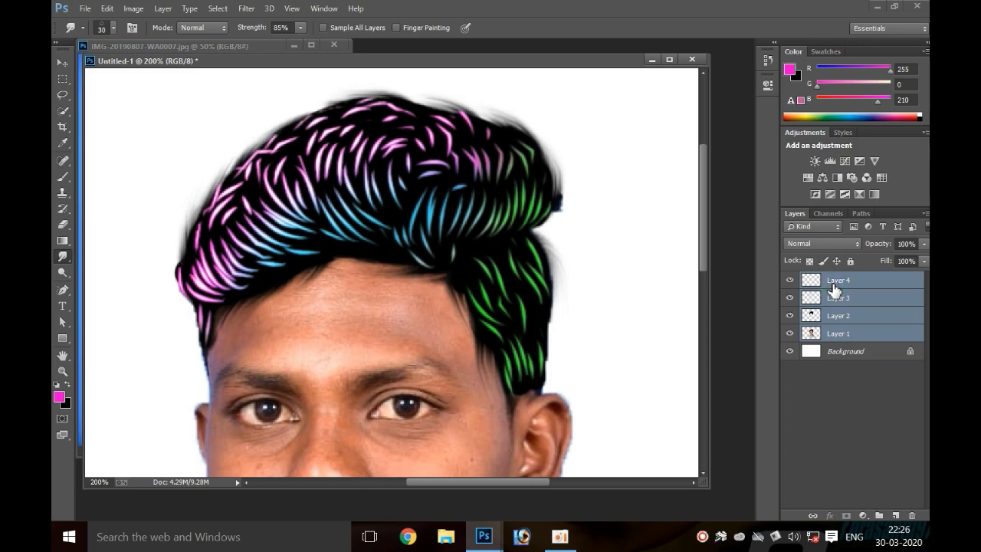
{"action": "key", "text": "ctrl+w"}
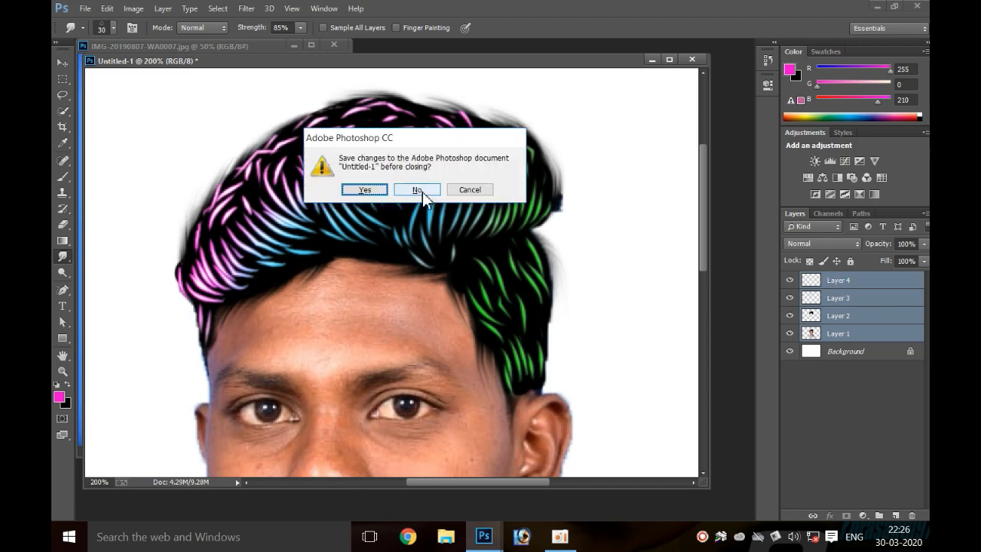